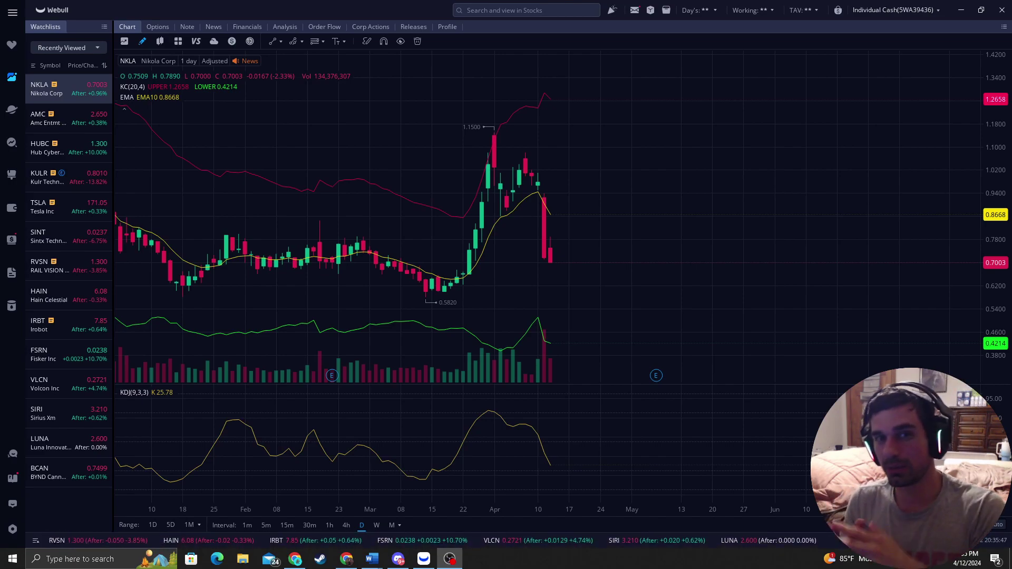
scroll(652, 264, up, 3)
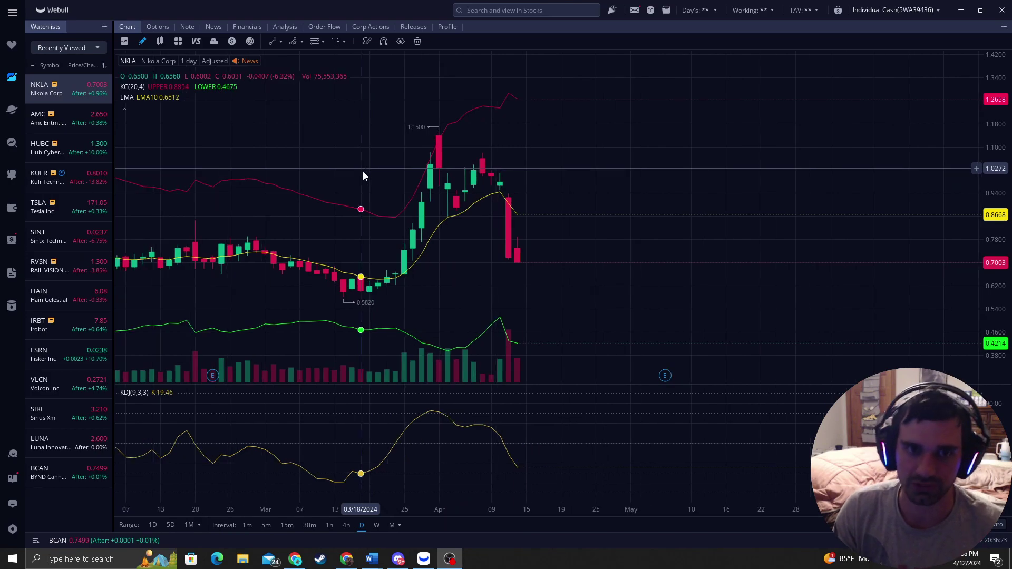
scroll(362, 172, down, 3)
scroll(450, 193, up, 2)
scroll(450, 191, up, 2)
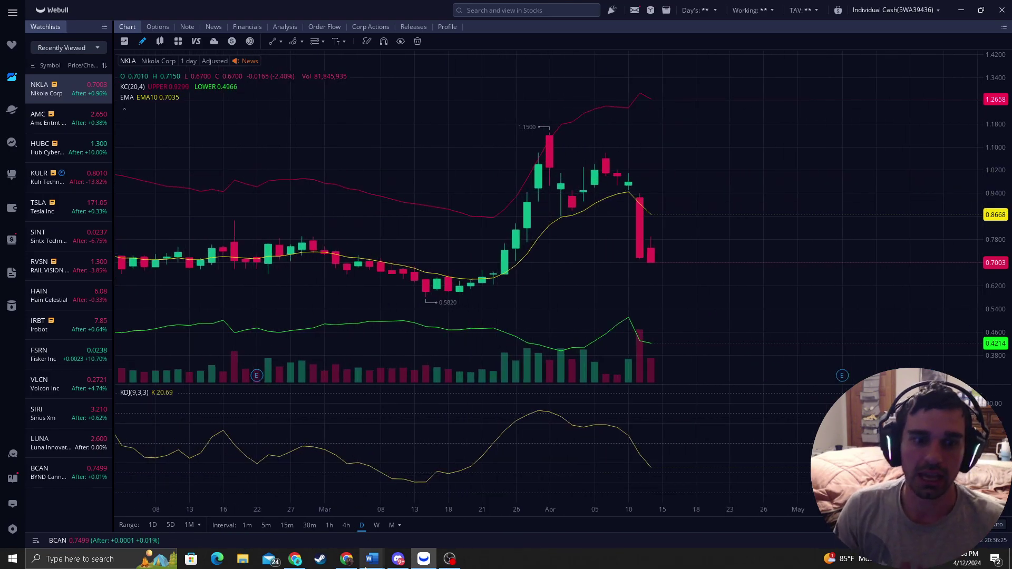
- Glance at the premium Discord chat, then frame NKLA's January–April daily bars with a compressed price scale
click(398, 559)
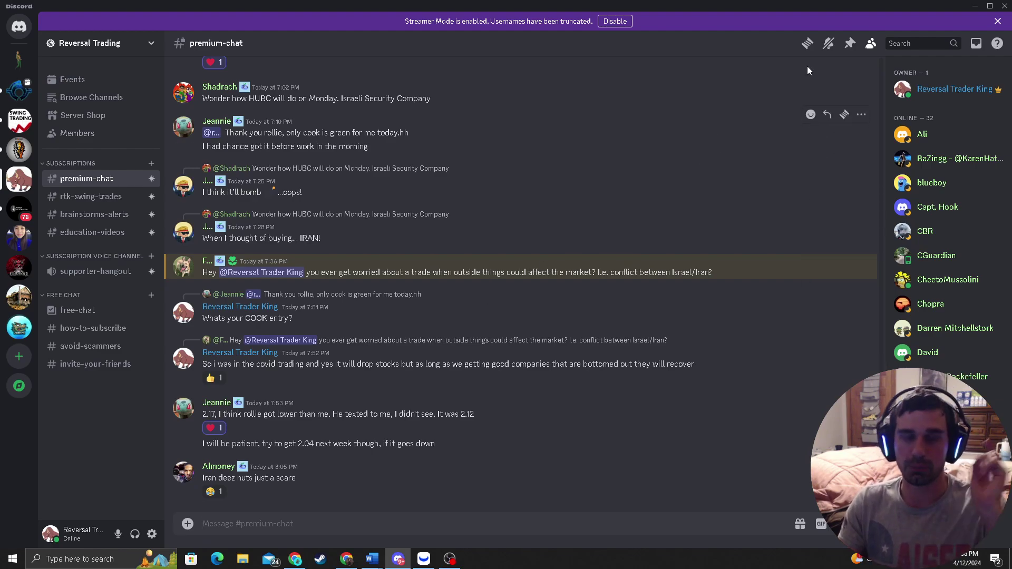
click(972, 7)
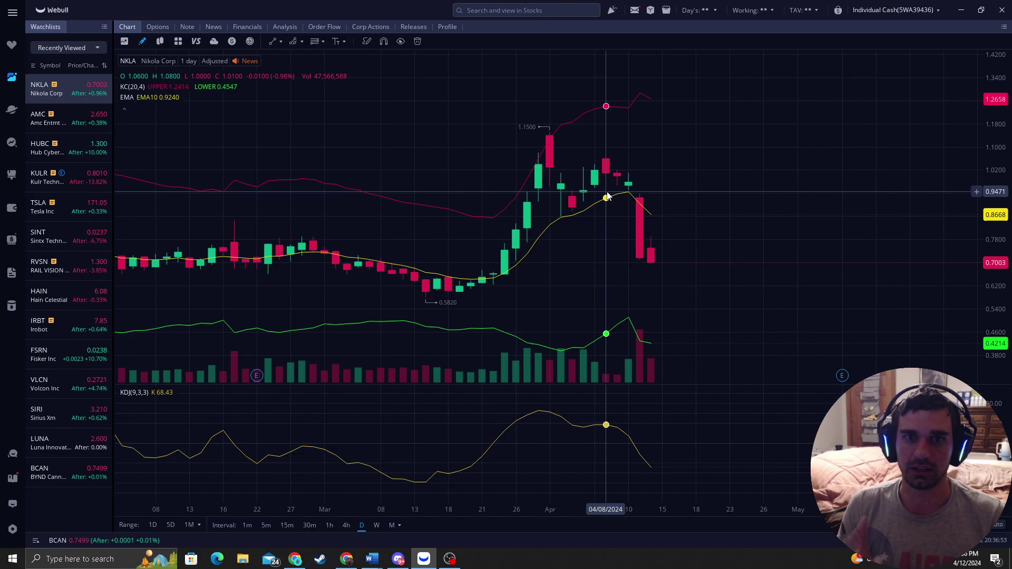
drag(393, 166, 535, 163)
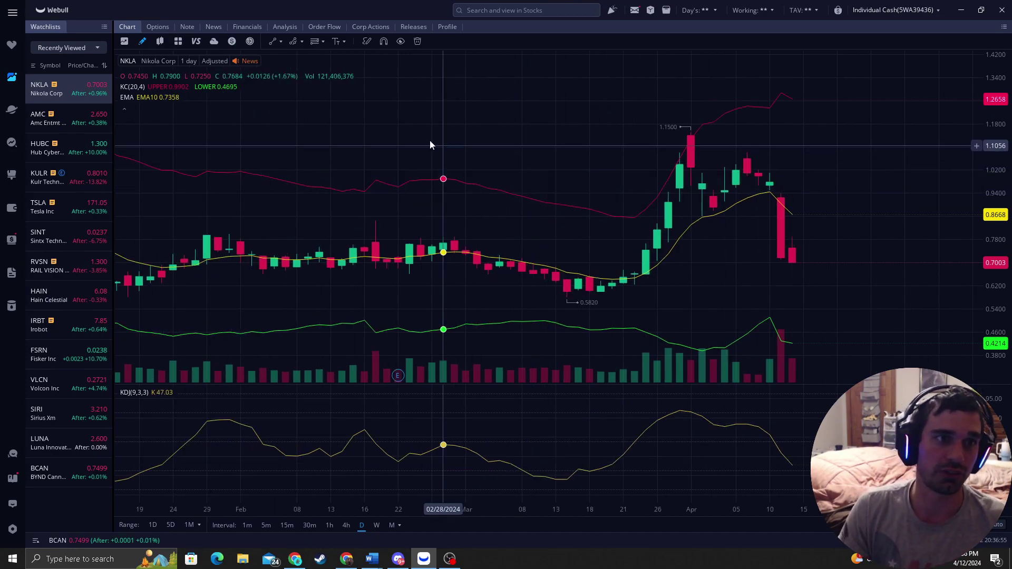
drag(419, 159, 286, 197)
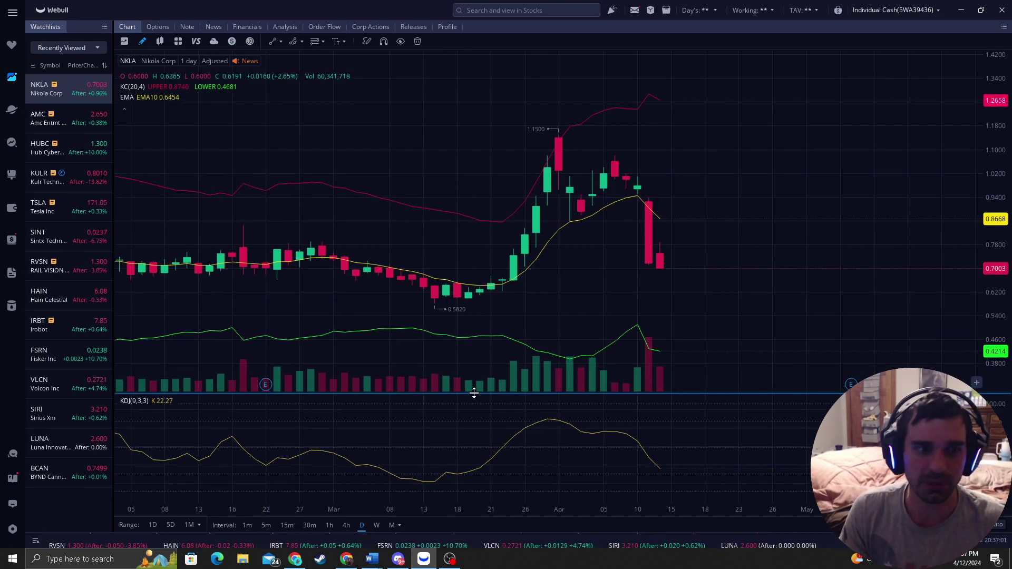
drag(472, 384, 472, 389)
scroll(436, 265, down, 1)
drag(434, 262, 436, 192)
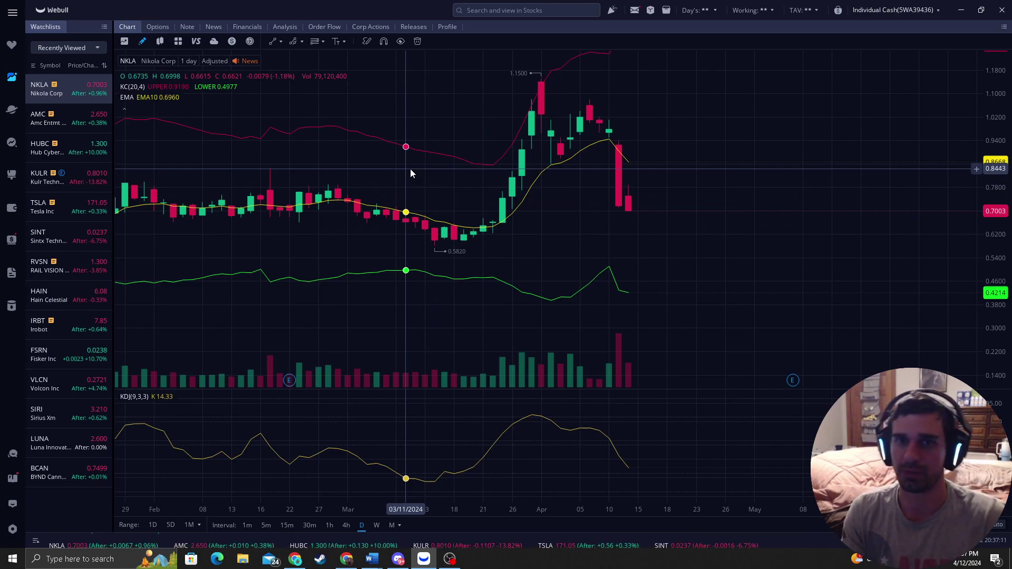
drag(534, 97, 566, 135)
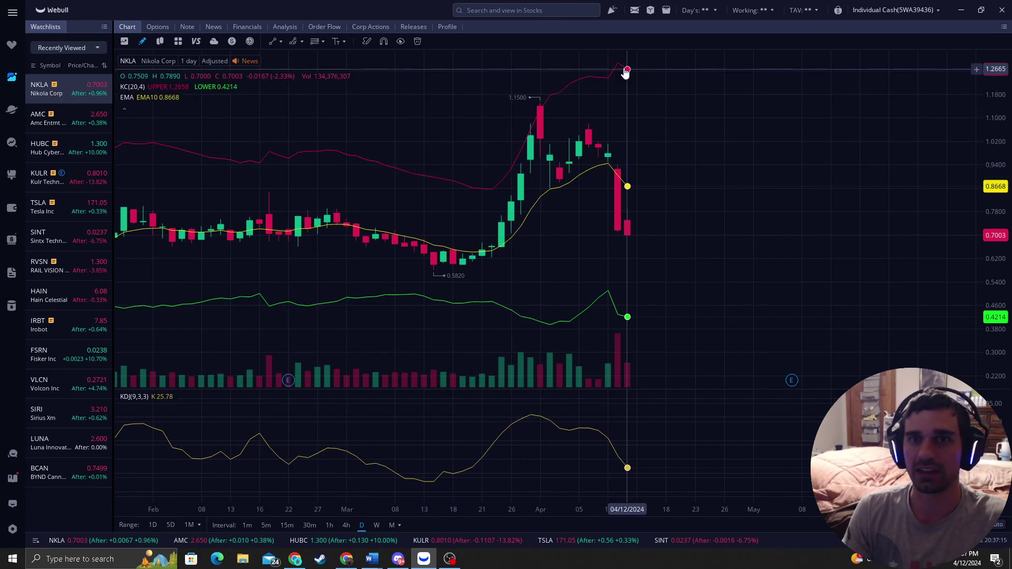
scroll(542, 101, up, 2)
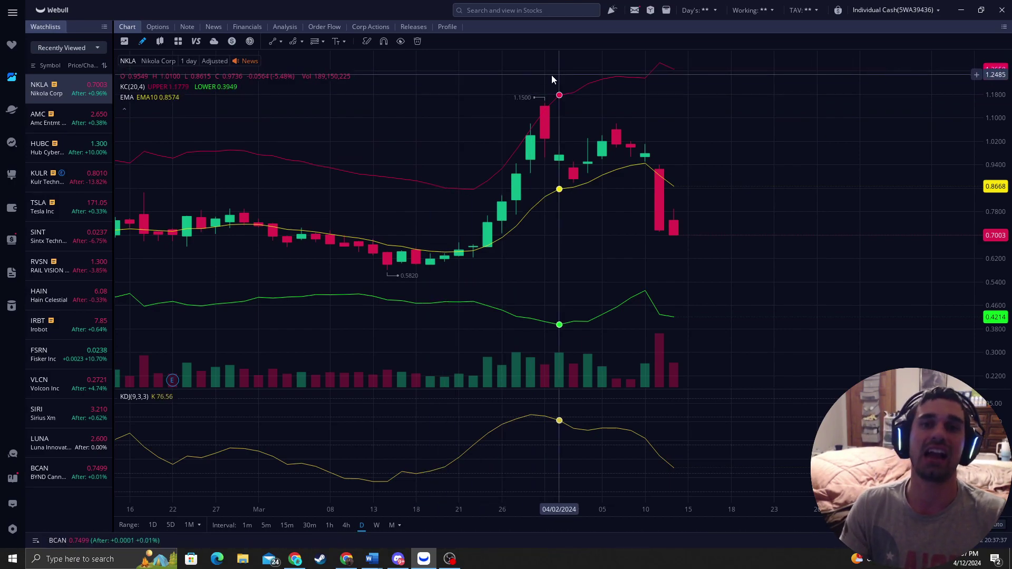
scroll(553, 79, down, 2)
scroll(753, 104, down, 1)
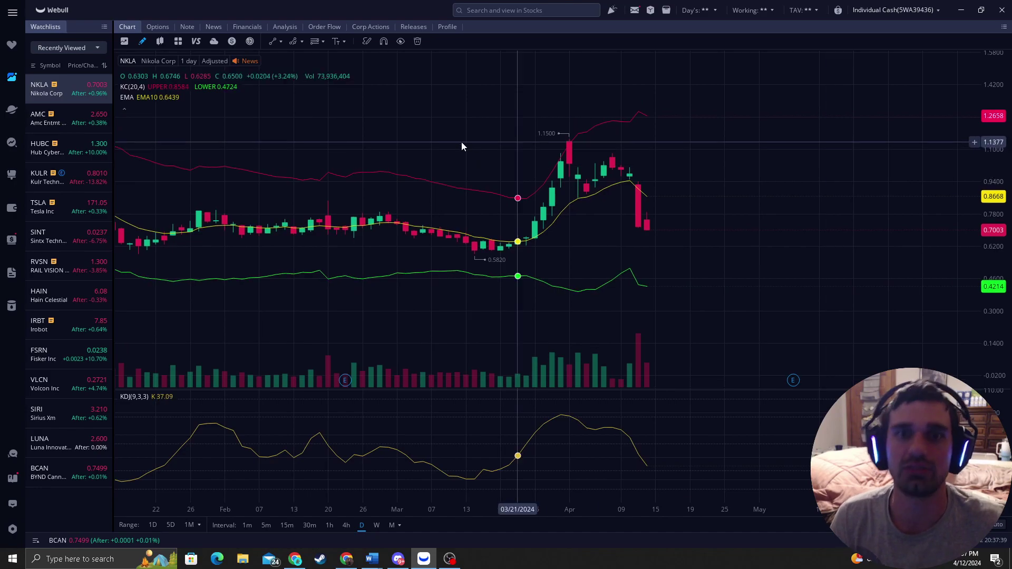
mouse_move(461, 142)
mouse_down()
mouse_move(549, 132)
mouse_move(499, 139)
mouse_up()
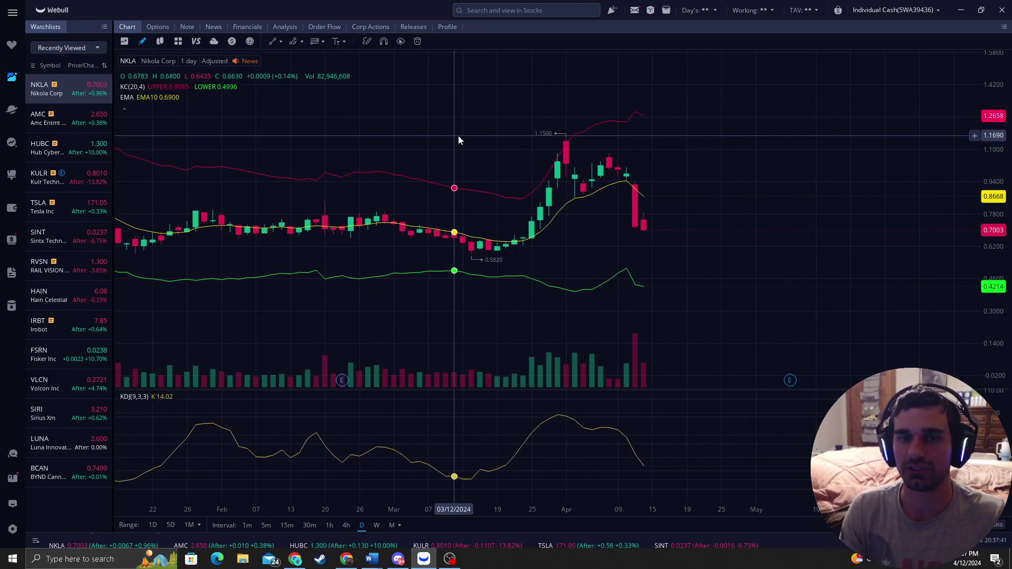
scroll(458, 135, up, 2)
scroll(554, 130, down, 1)
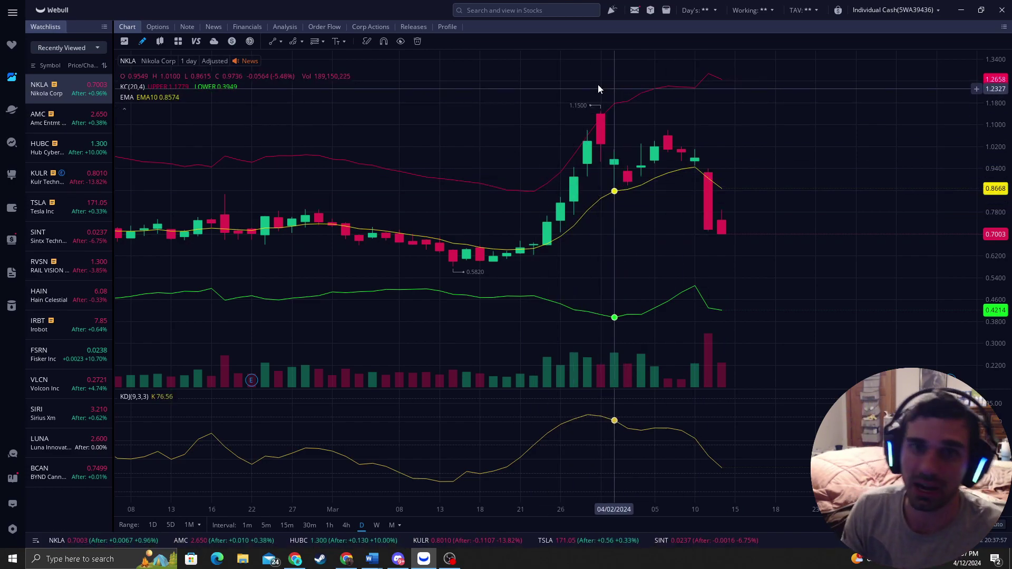
scroll(586, 106, up, 2)
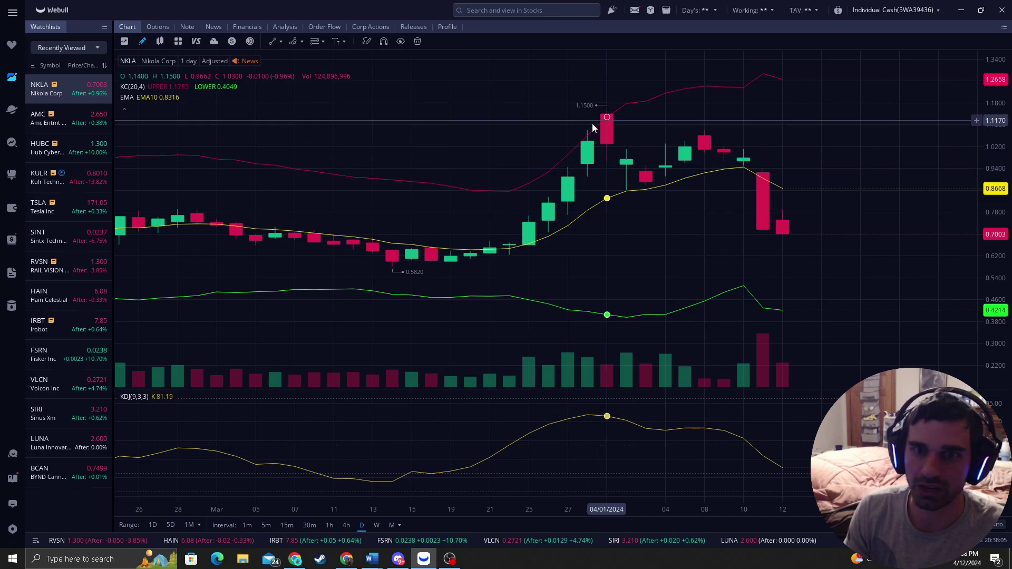
scroll(615, 201, down, 2)
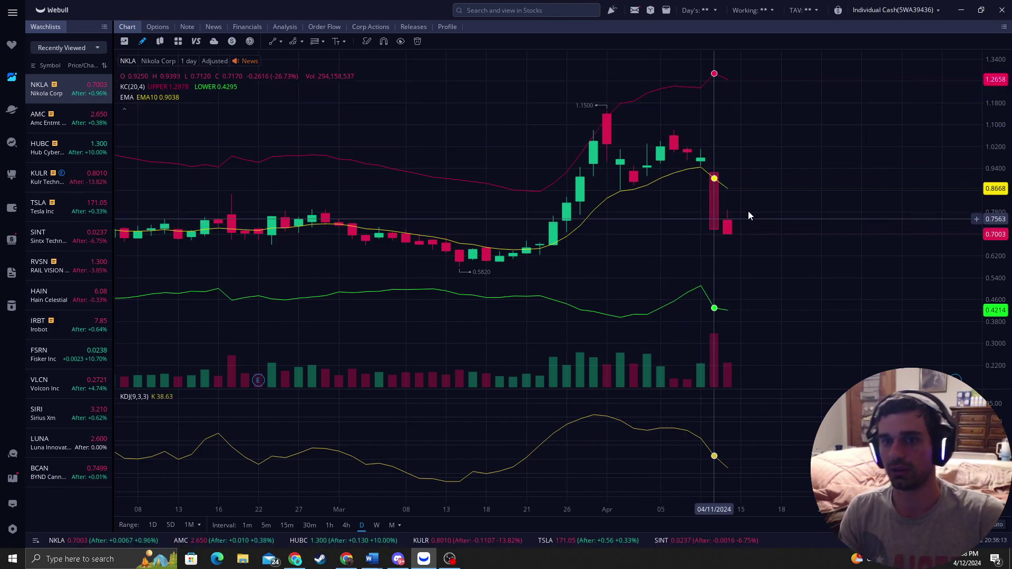
scroll(790, 199, down, 1)
scroll(797, 198, down, 2)
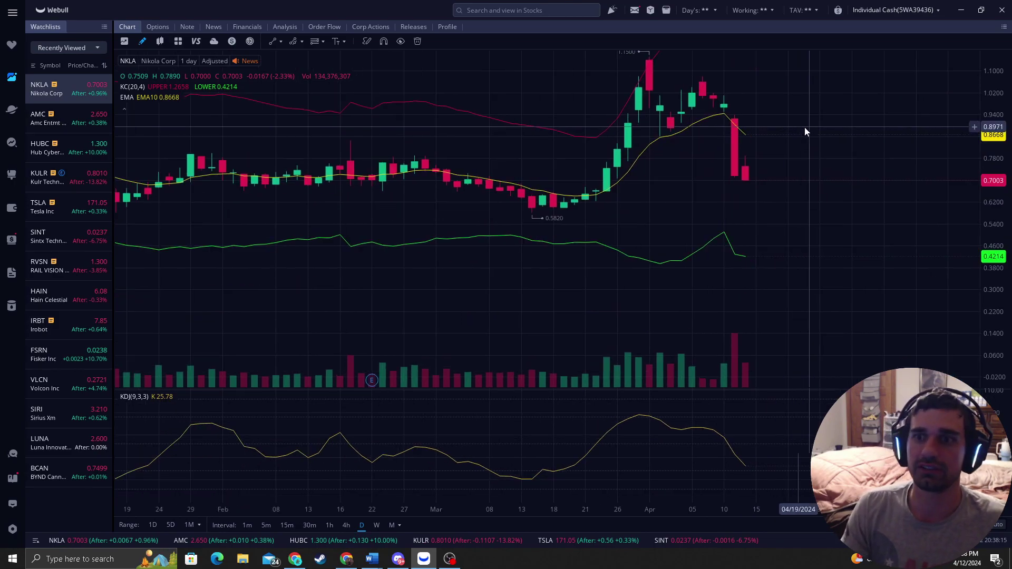
drag(987, 154, 986, 101)
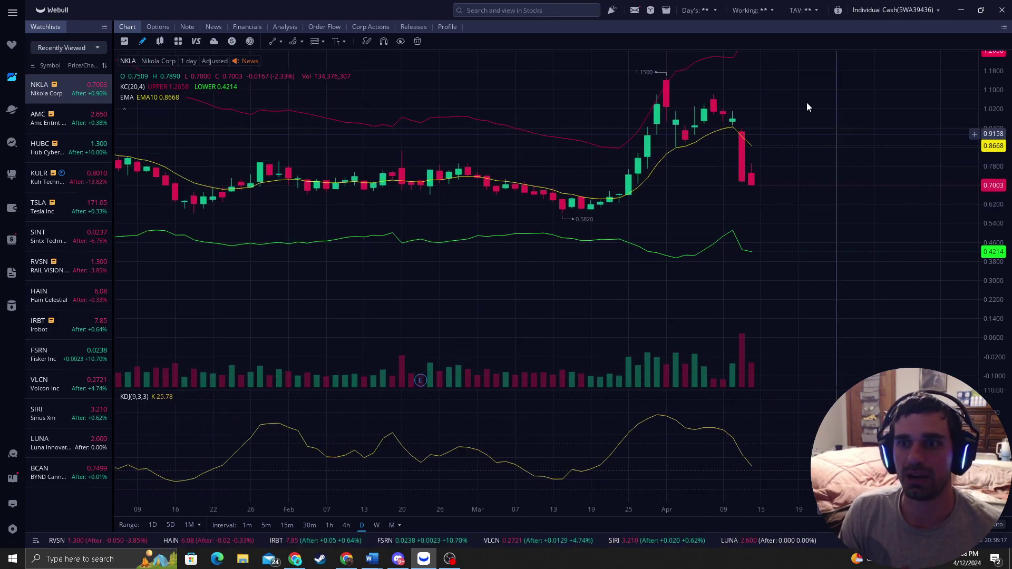
scroll(800, 165, down, 1)
scroll(237, 213, down, 1)
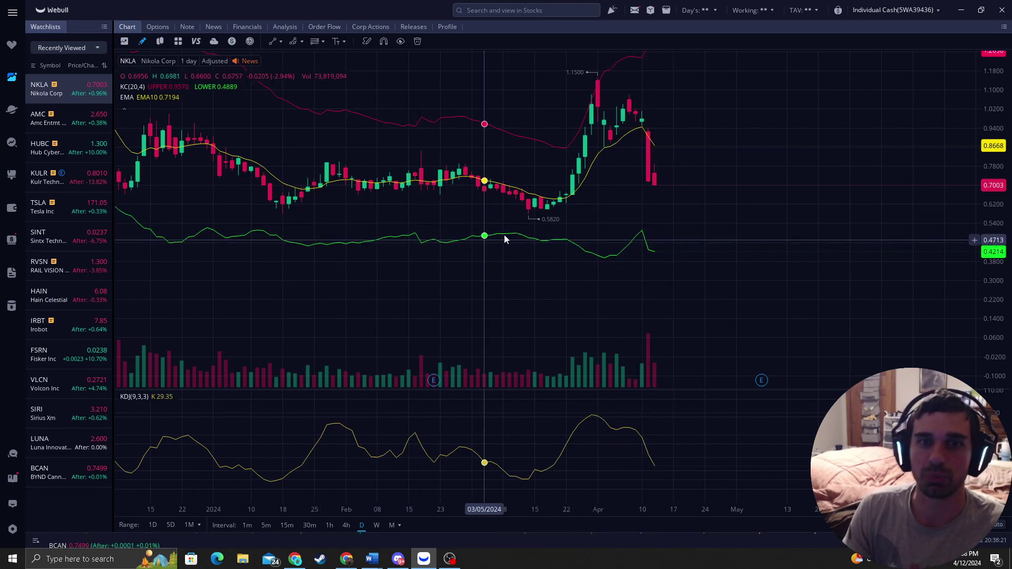
scroll(609, 244, up, 2)
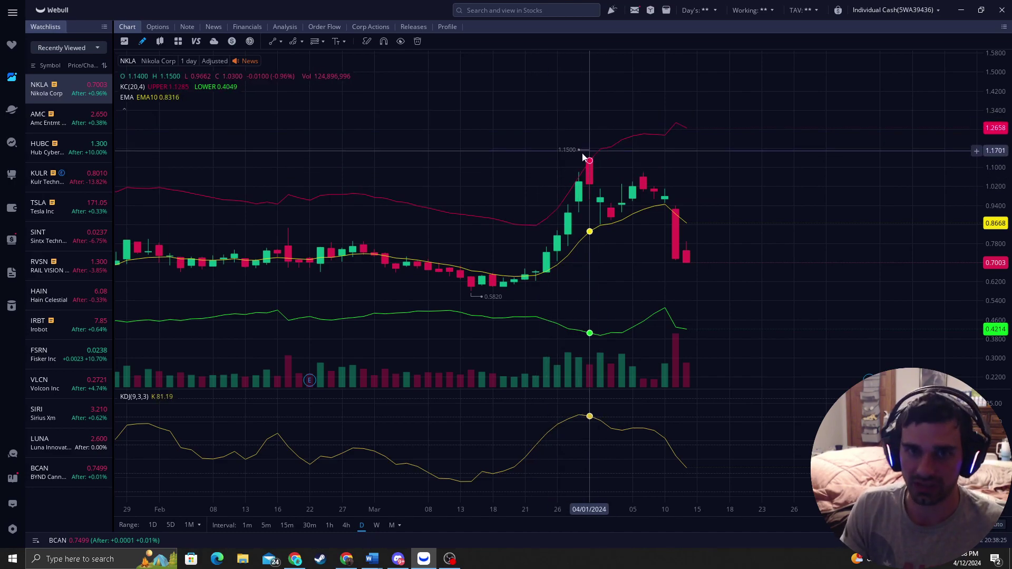
drag(606, 152, 699, 171)
scroll(698, 172, down, 2)
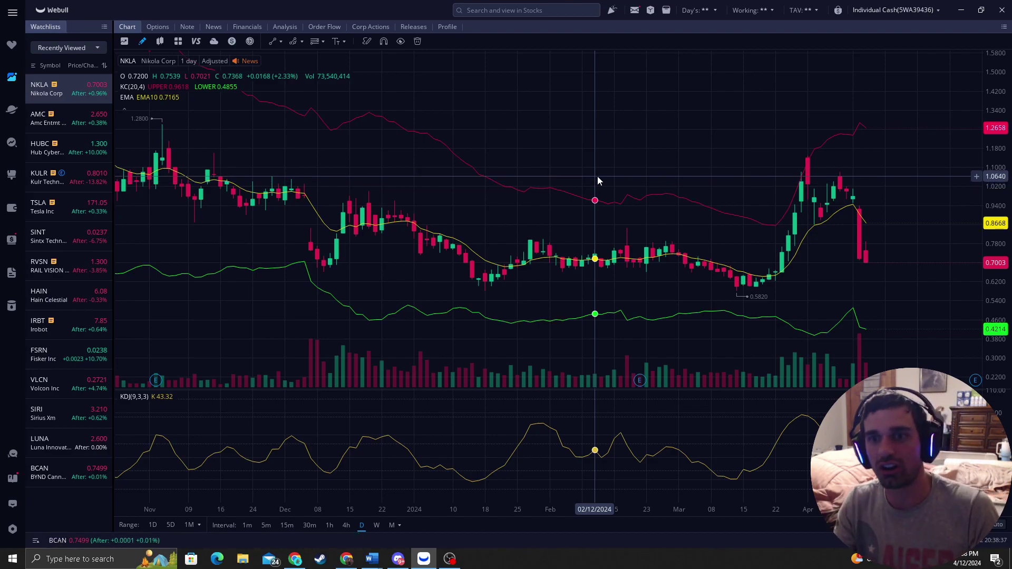
scroll(597, 181, up, 3)
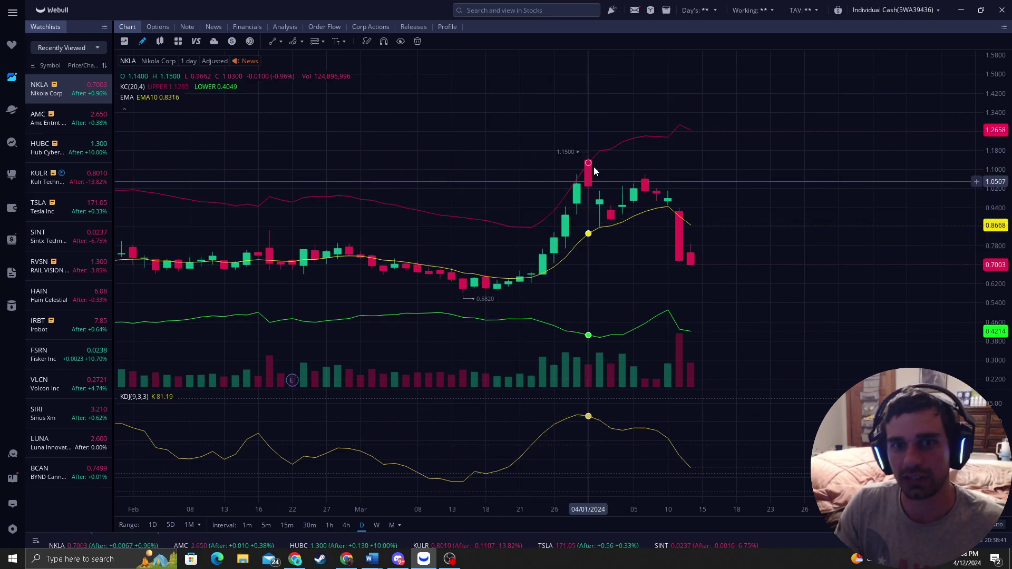
scroll(600, 115, down, 2)
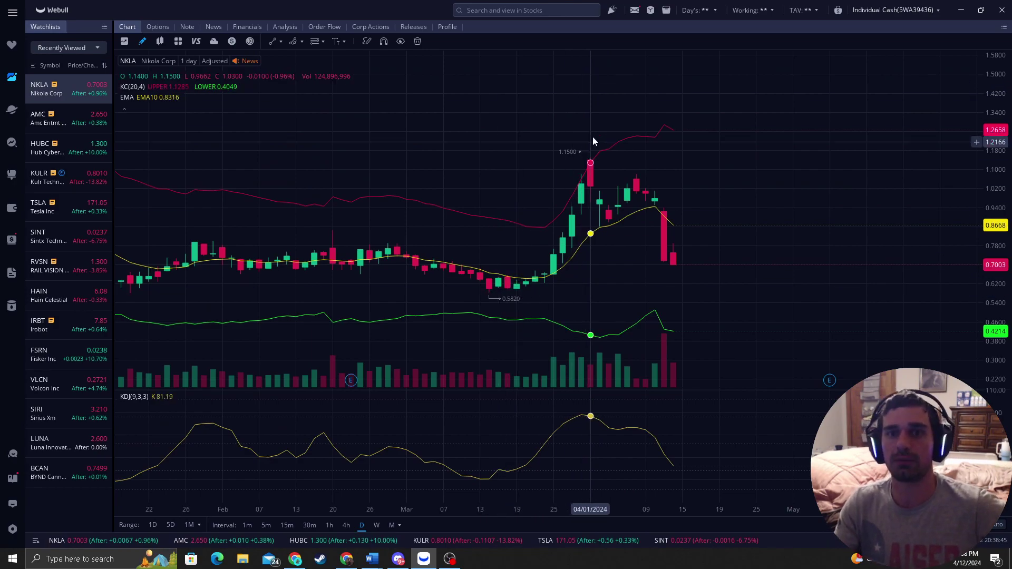
scroll(579, 176, up, 1)
scroll(579, 175, up, 1)
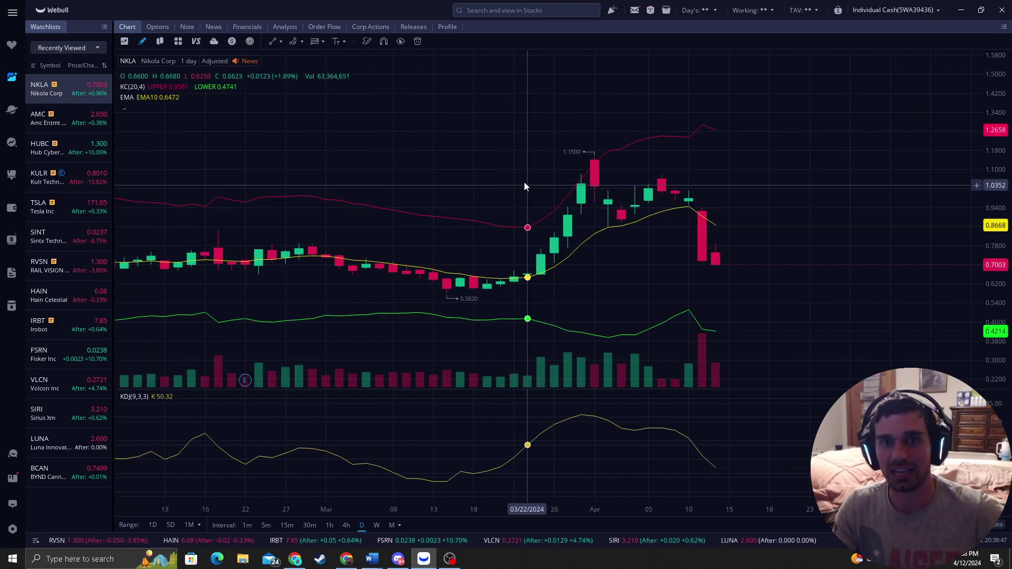
- Sketch a zigzag: April 1 high to the pullback low, up past the upper band, then downward
click(273, 41)
click(594, 155)
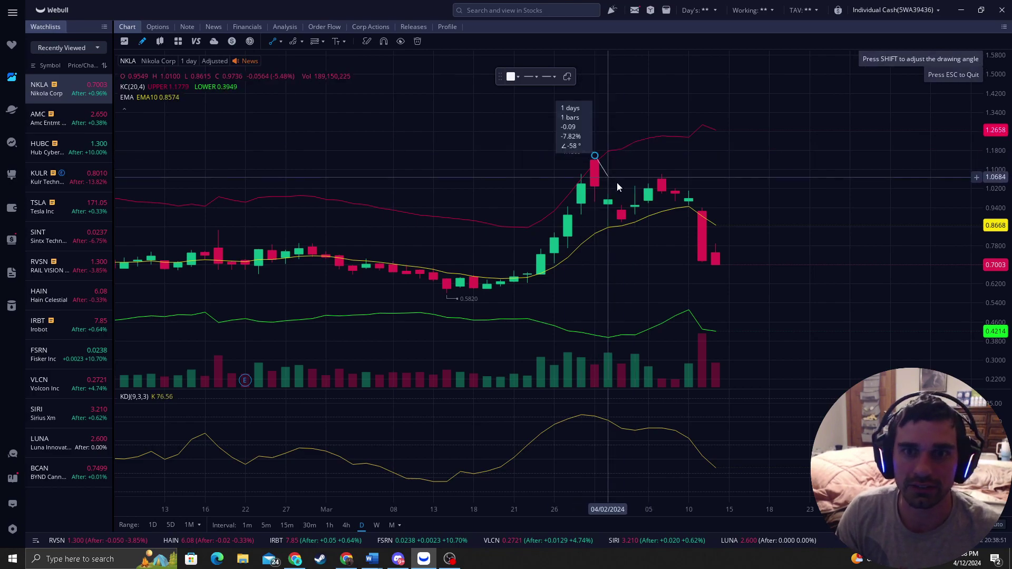
click(635, 218)
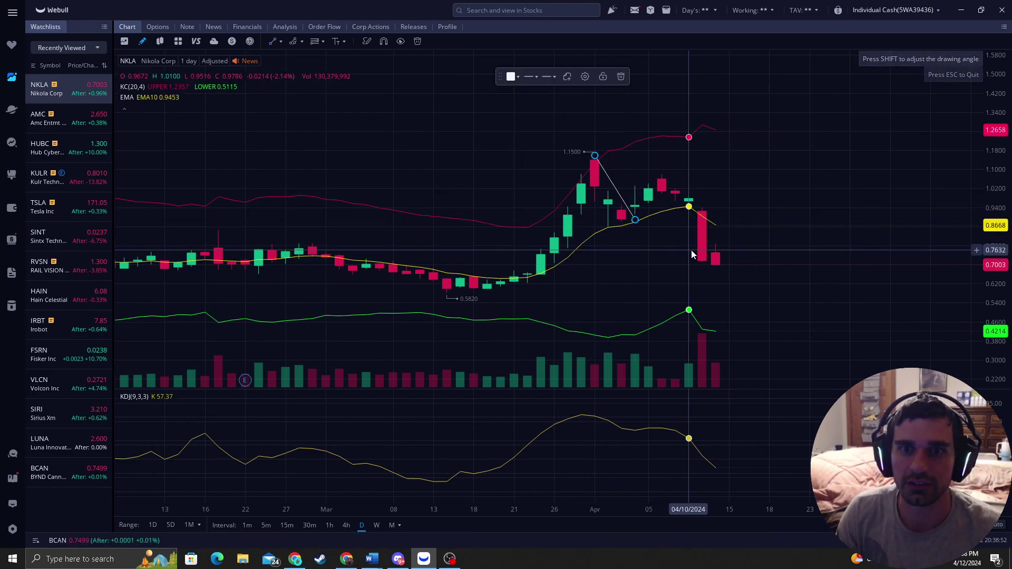
click(273, 41)
click(636, 220)
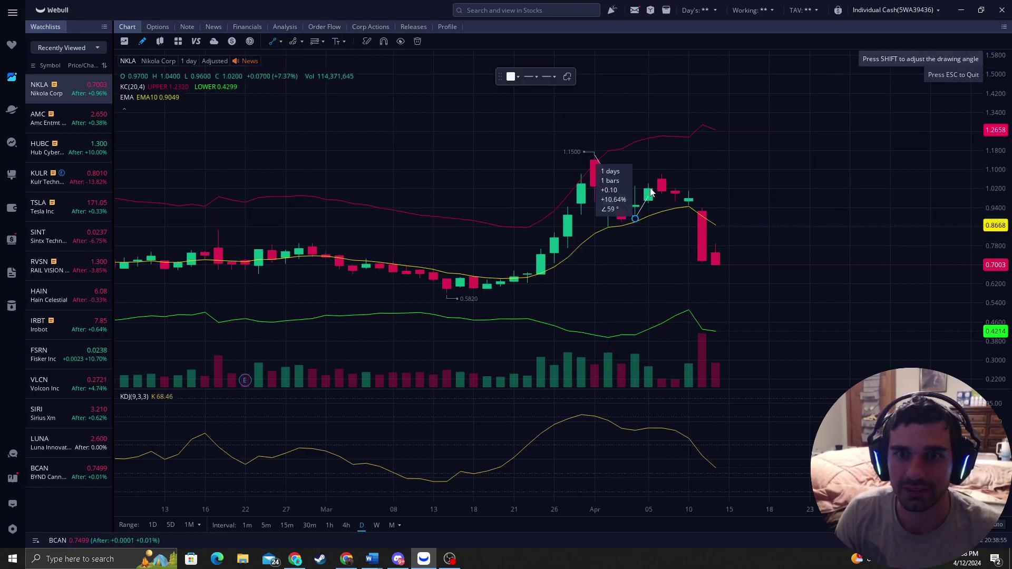
click(674, 102)
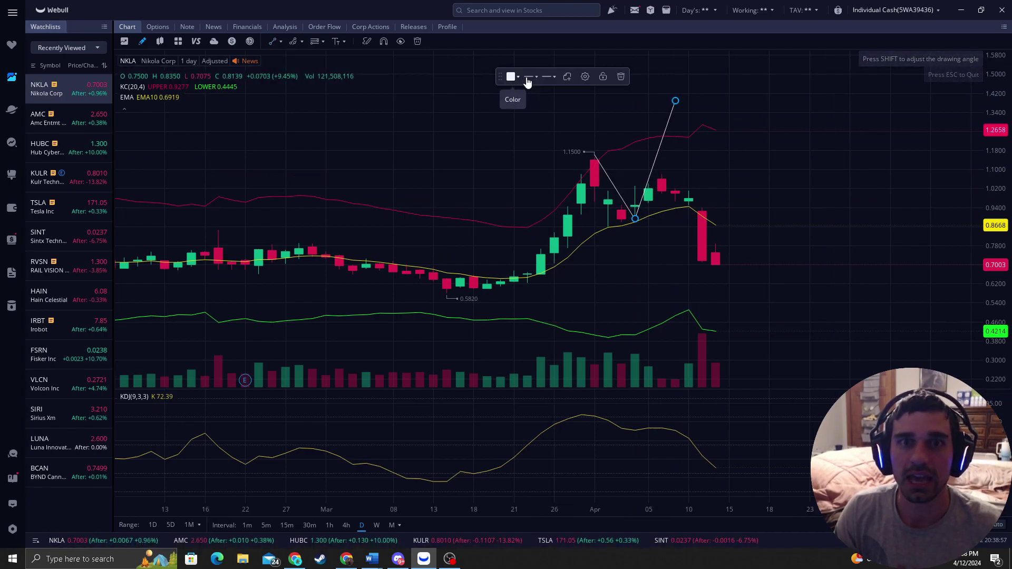
click(274, 41)
click(674, 105)
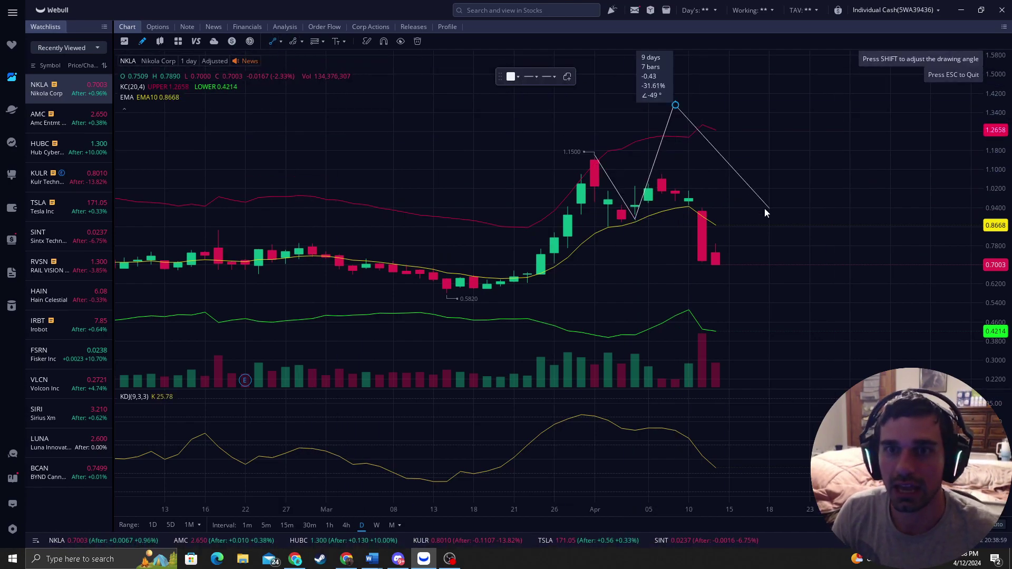
- Delete every hand-drawn zigzag segment, including the line from the 1.1500 high
drag(757, 127, 681, 174)
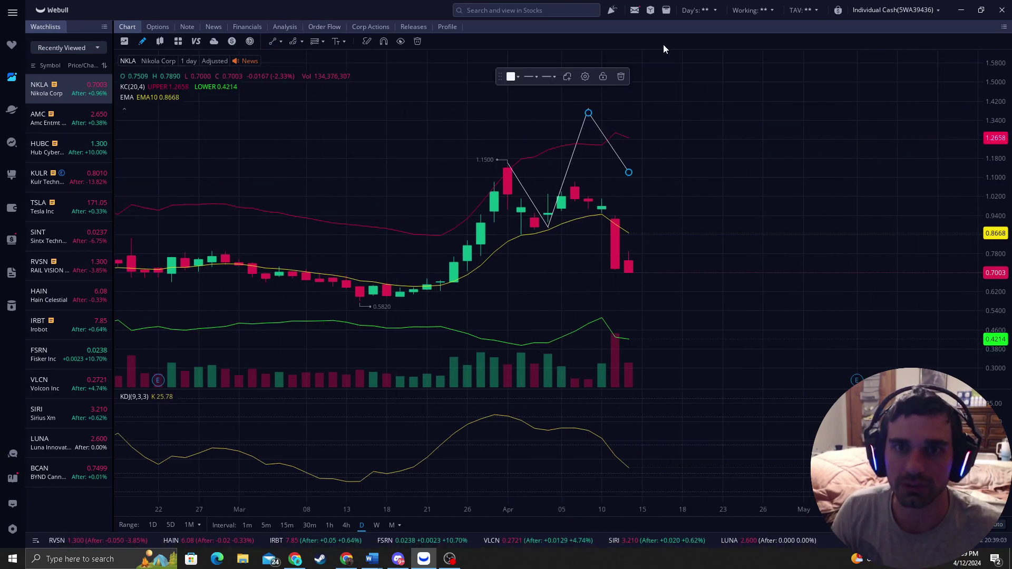
click(621, 79)
click(579, 151)
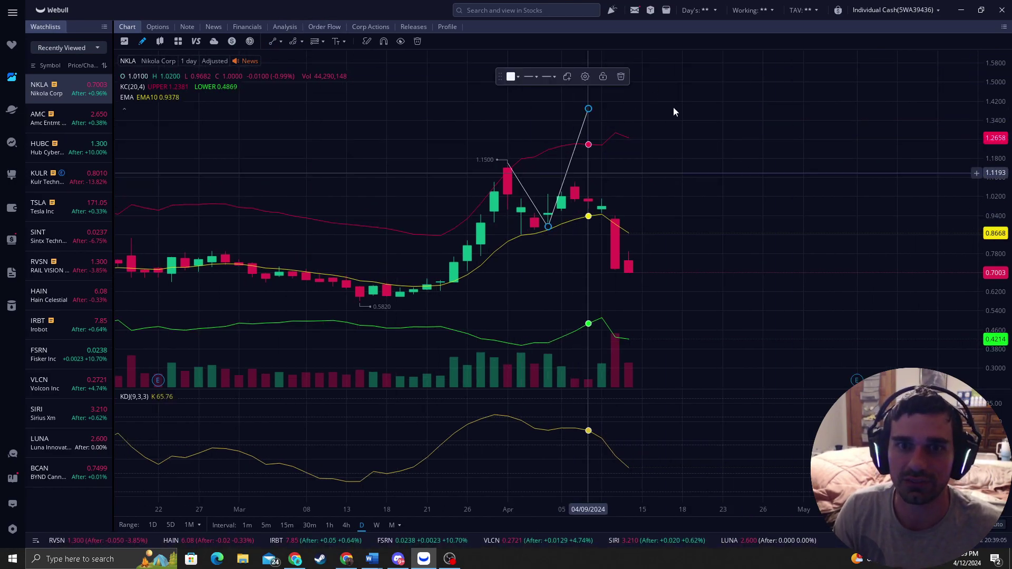
click(622, 78)
click(543, 218)
click(622, 78)
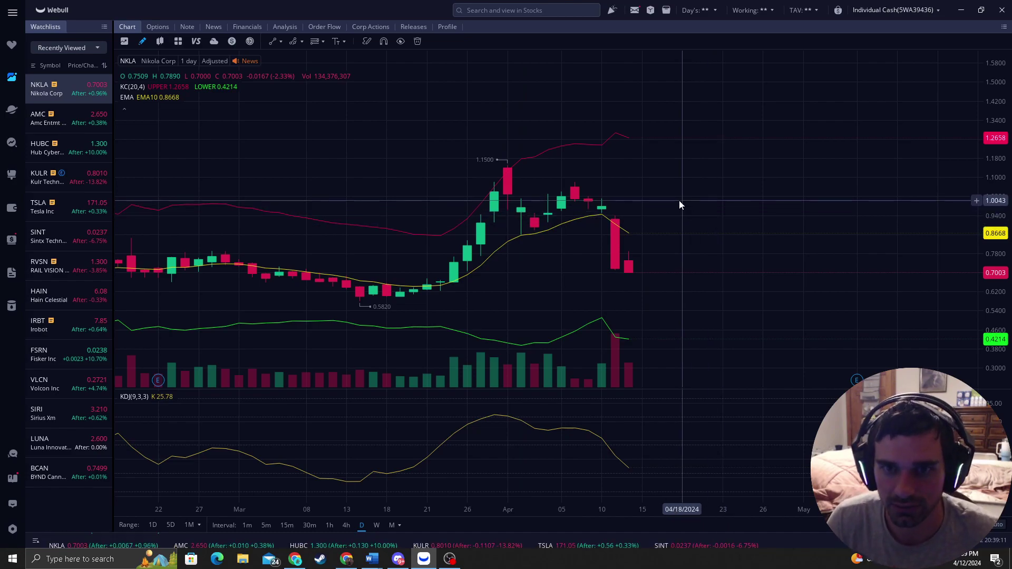
scroll(669, 188, down, 2)
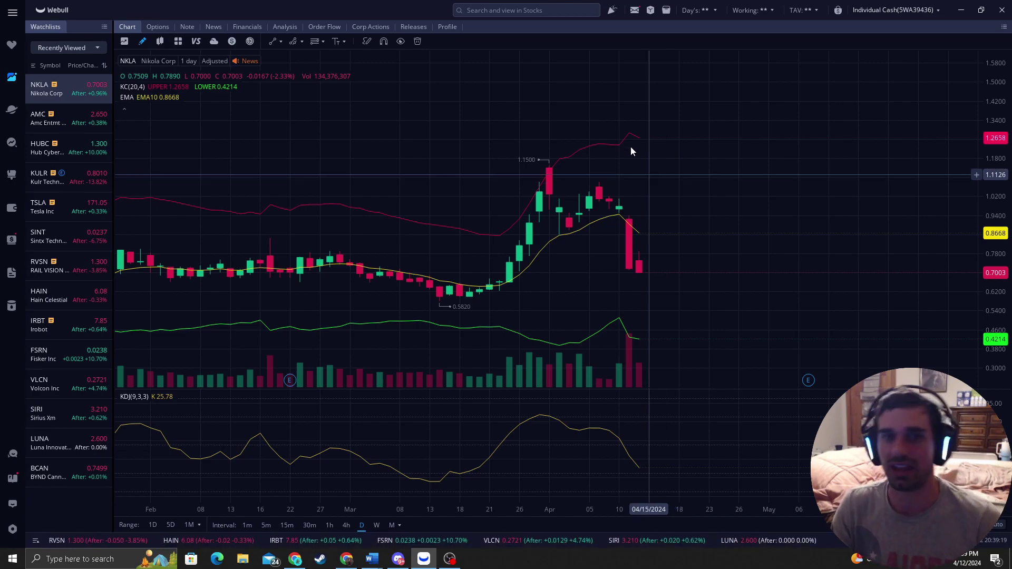
scroll(546, 149, up, 2)
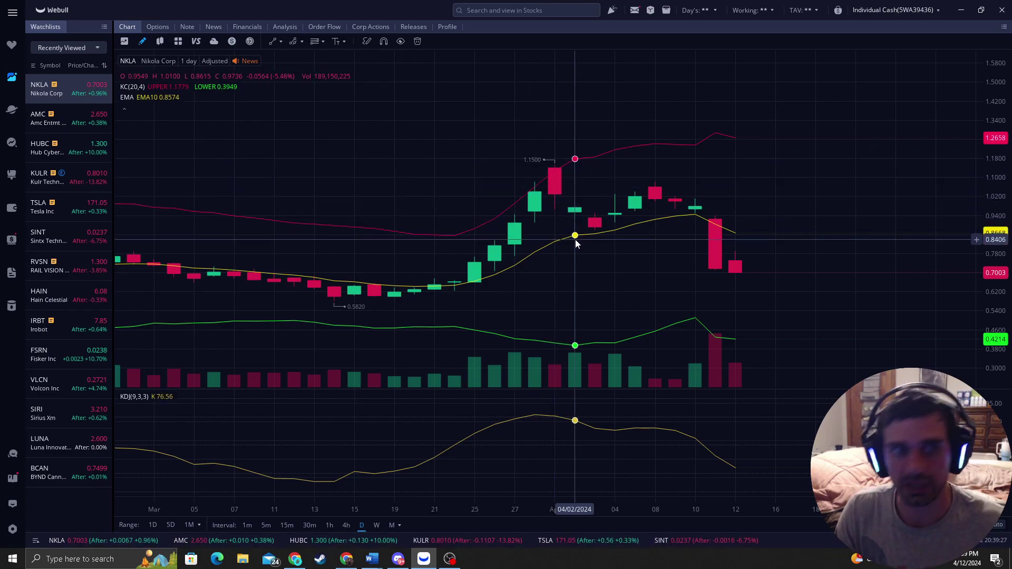
scroll(590, 240, down, 2)
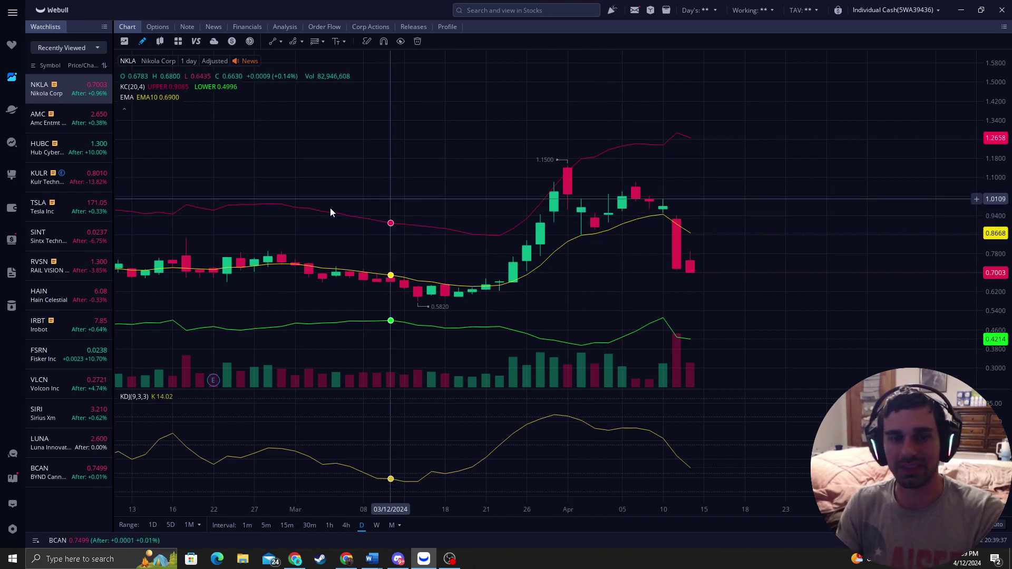
- Pan back to late October 2023–January 2024 and rescale the price axis around those candles
drag(330, 208, 751, 198)
scroll(403, 195, down, 2)
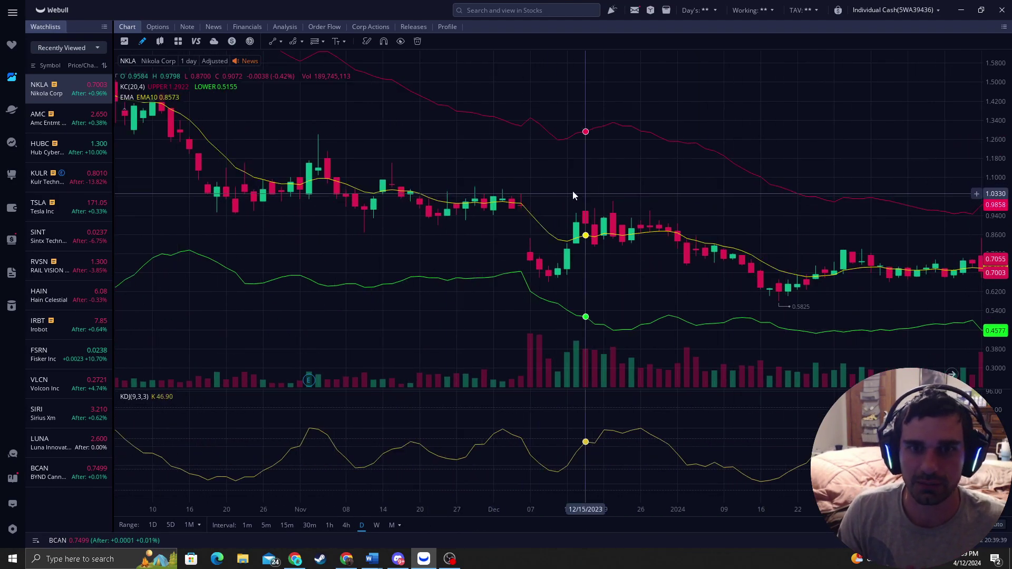
mouse_move(573, 191)
mouse_down()
mouse_move(736, 196)
mouse_move(315, 168)
mouse_up()
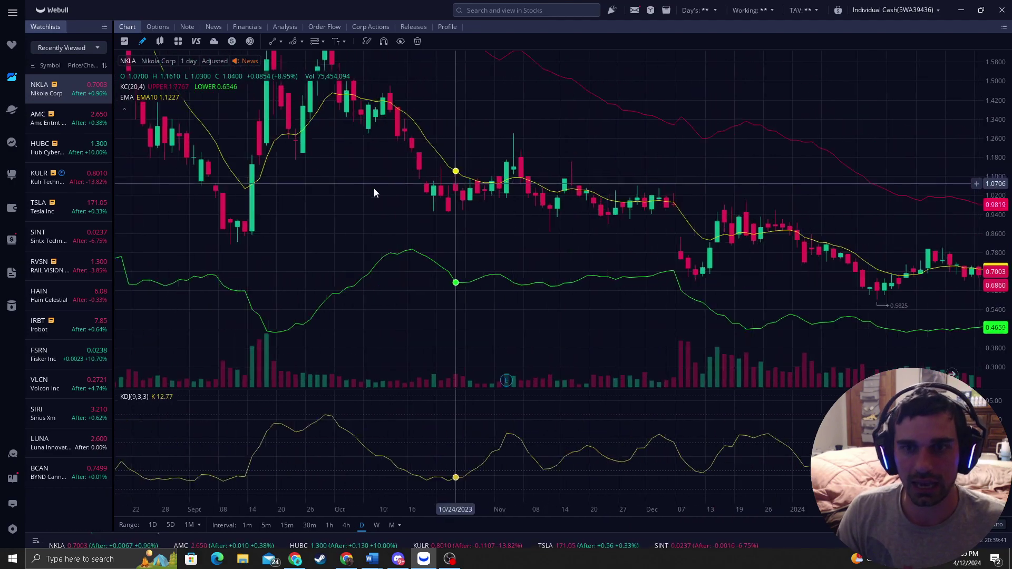
scroll(374, 187, up, 3)
drag(991, 177, 989, 188)
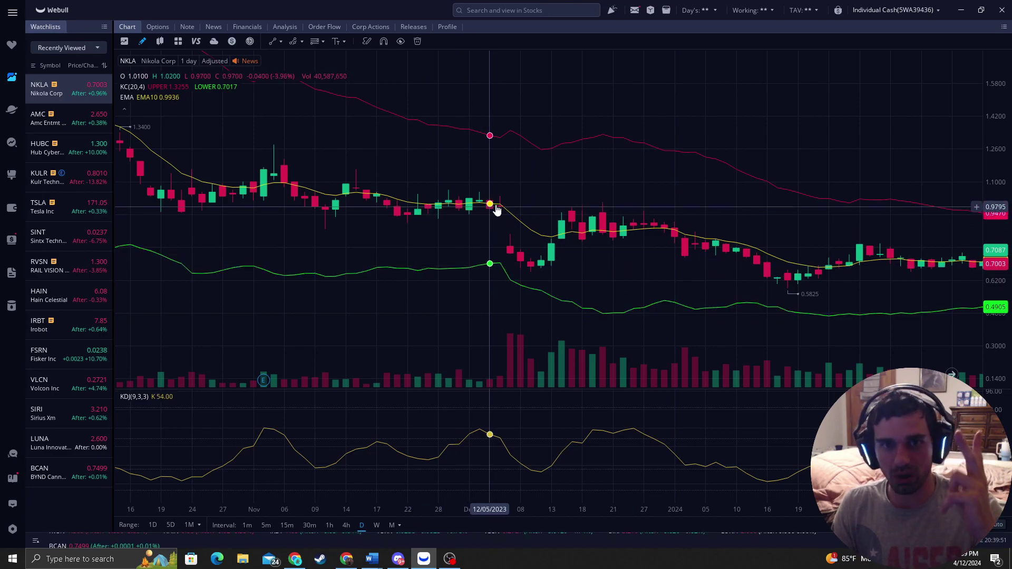
scroll(538, 221, up, 5)
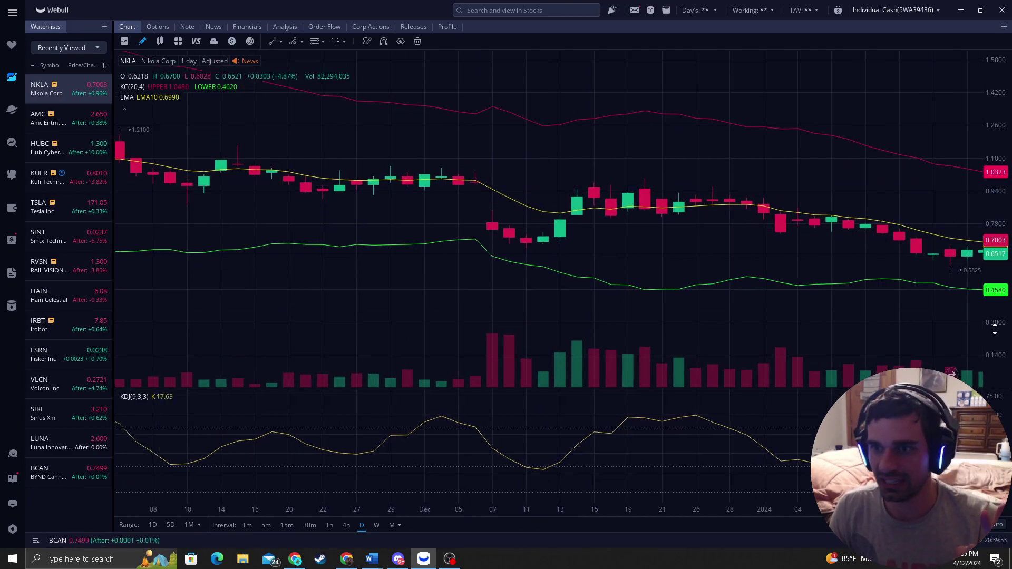
drag(983, 229, 984, 245)
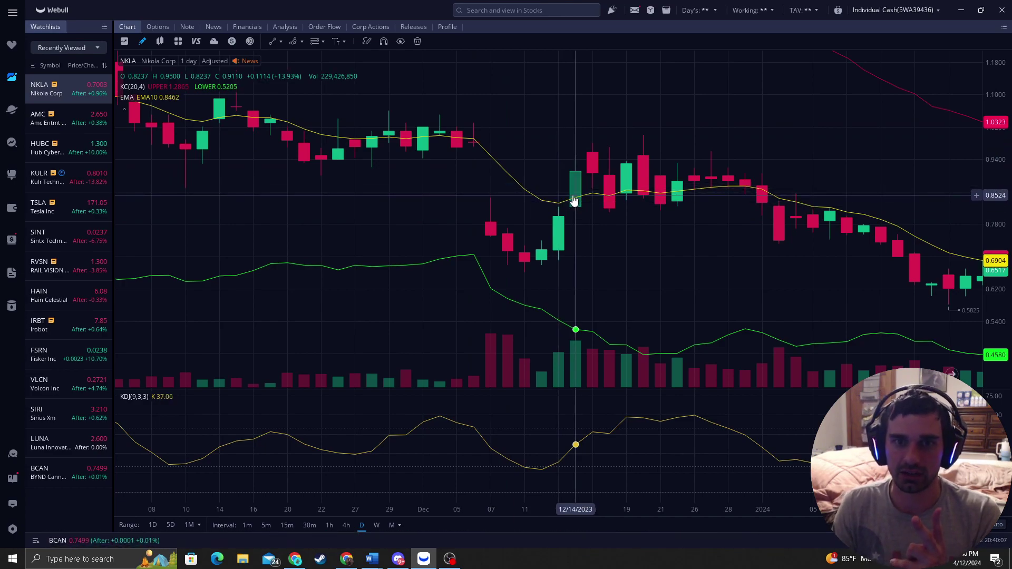
scroll(575, 200, down, 3)
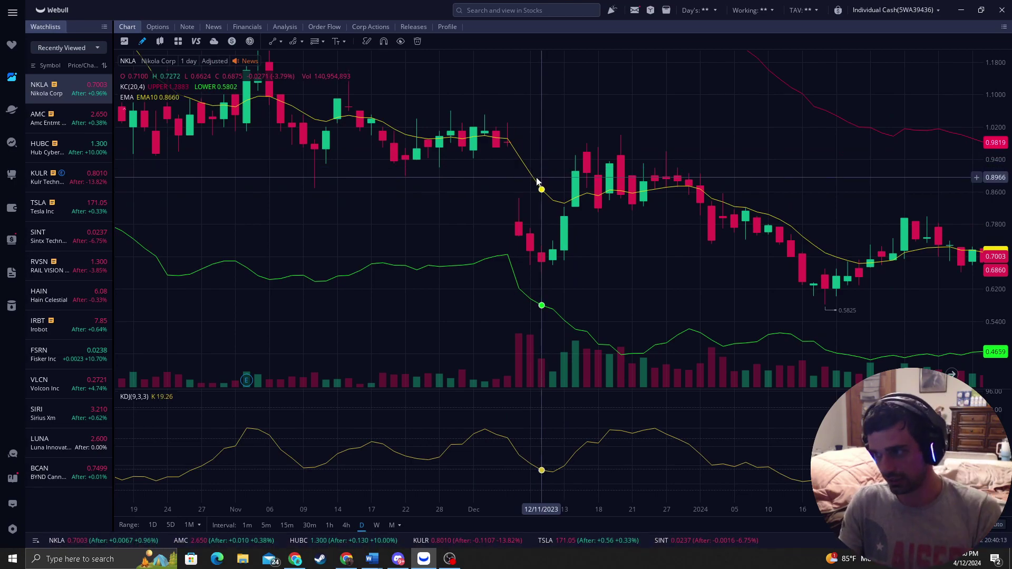
scroll(537, 183, up, 1)
scroll(510, 173, up, 1)
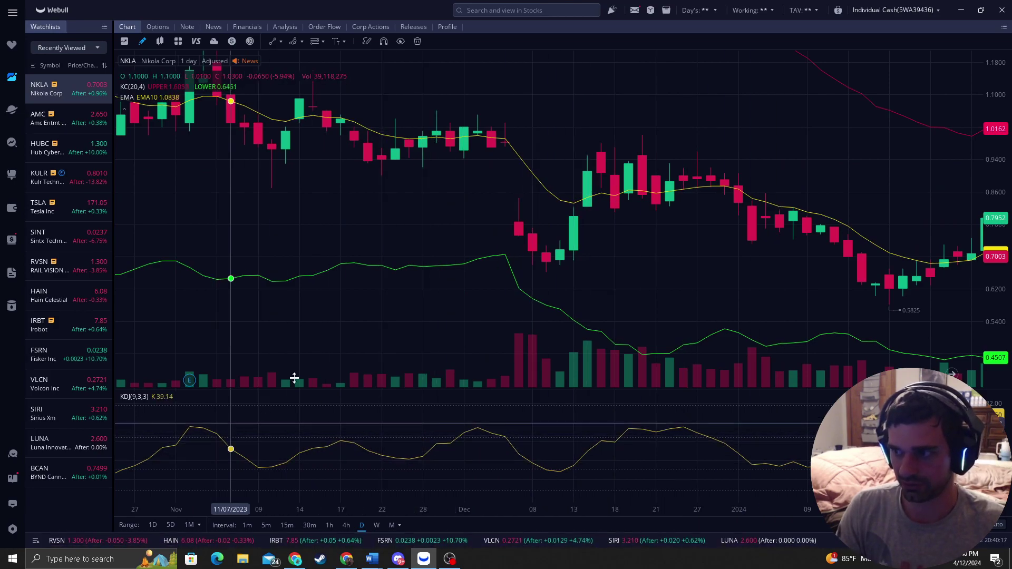
scroll(289, 273, down, 2)
scroll(544, 240, up, 2)
drag(491, 236, 353, 241)
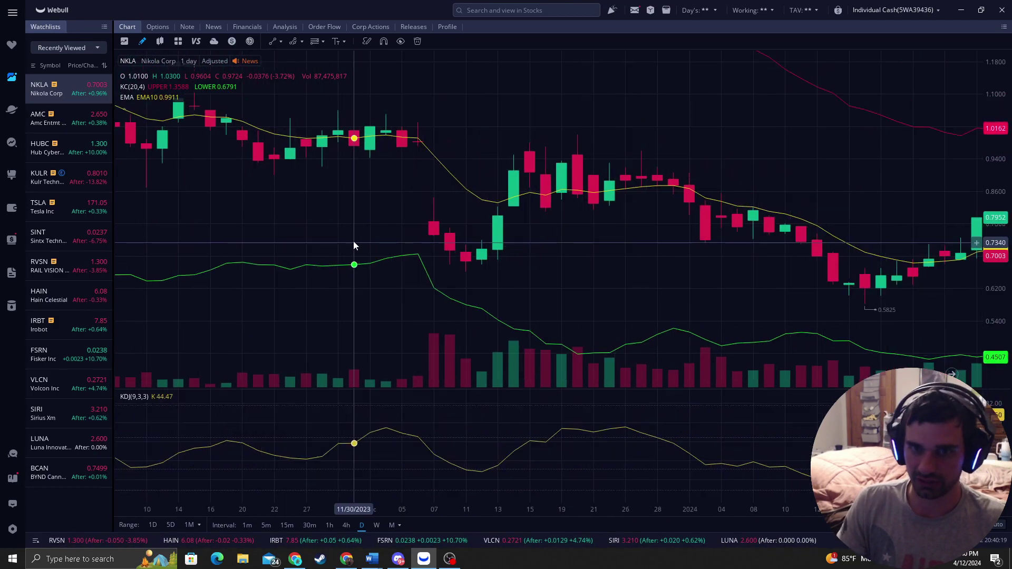
drag(986, 110, 985, 158)
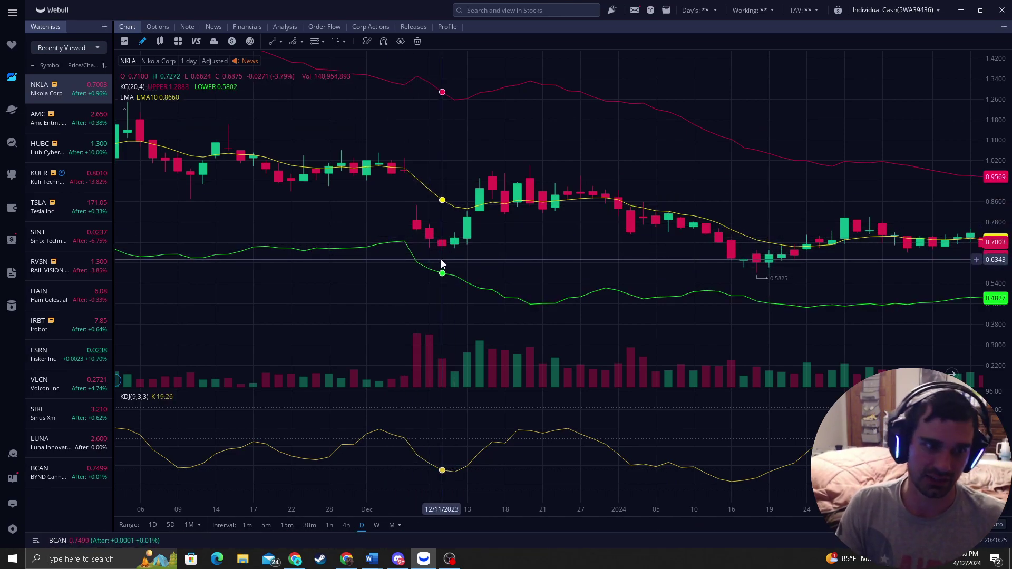
scroll(377, 221, down, 2)
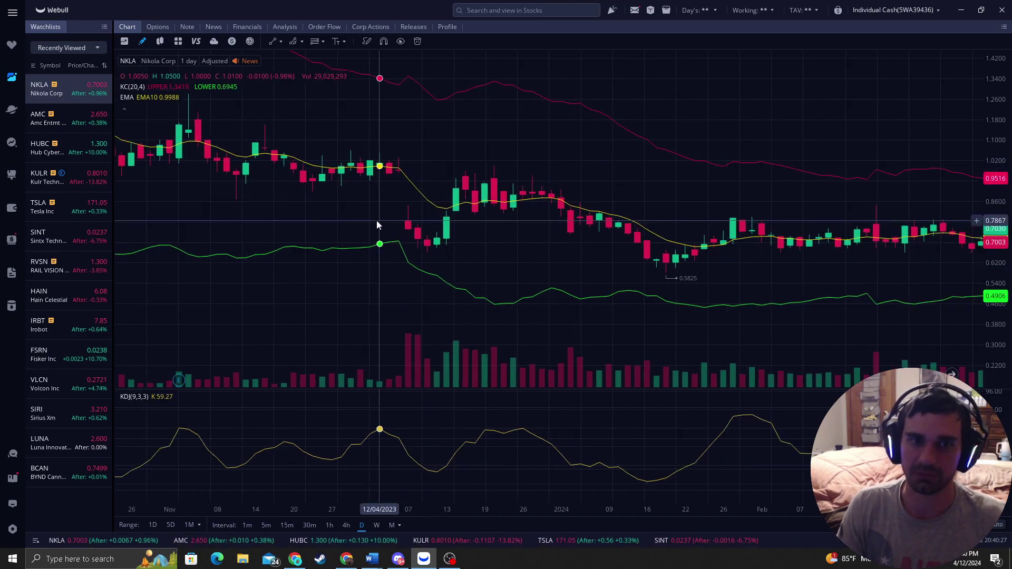
- Pan to August–October 2023 and center the mid-September bottom with a stretched price scale
drag(376, 221, 527, 183)
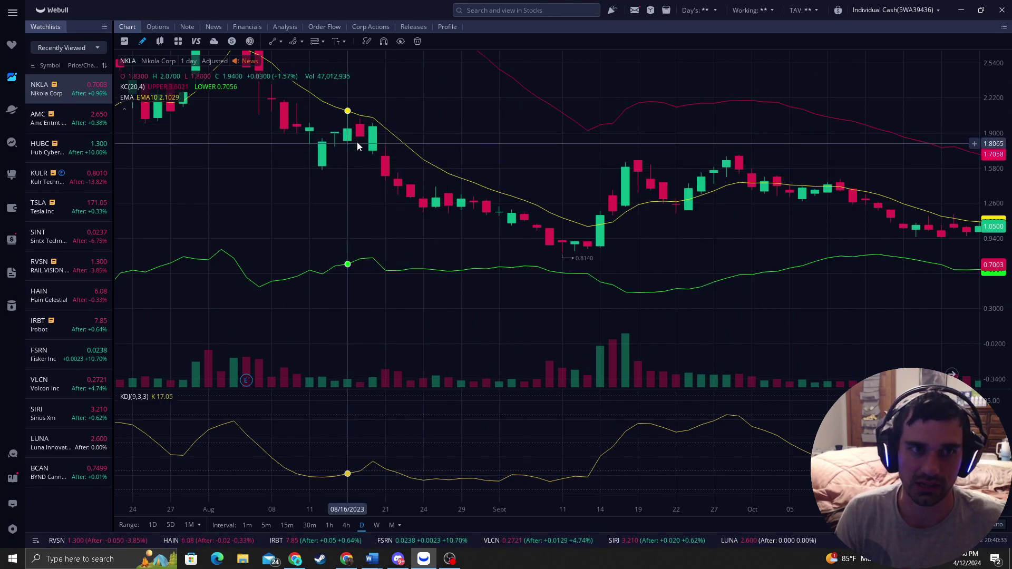
scroll(394, 235, up, 1)
scroll(399, 230, up, 1)
scroll(402, 210, up, 1)
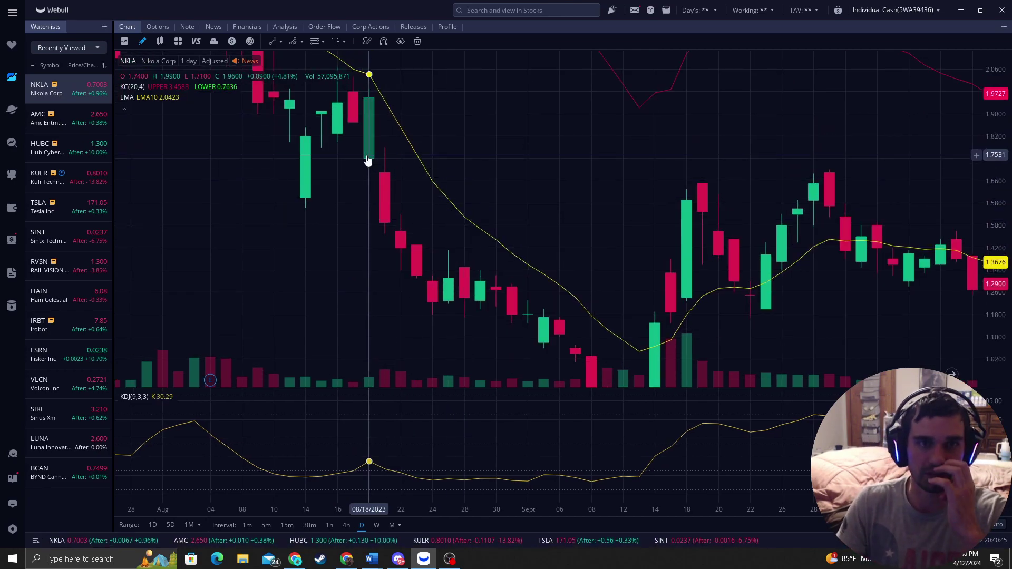
scroll(940, 165, down, 3)
drag(1001, 127, 635, 163)
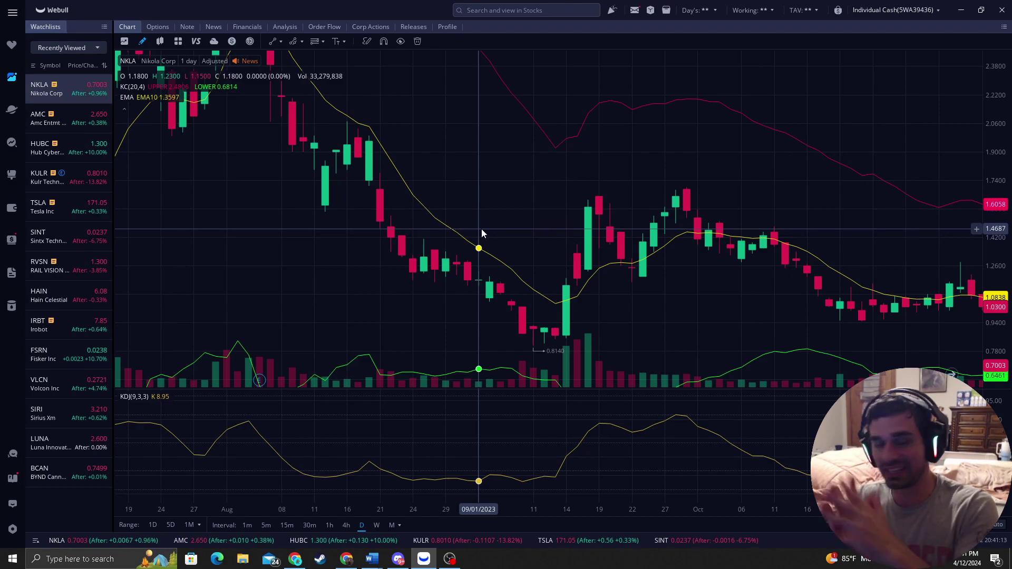
scroll(483, 227, up, 3)
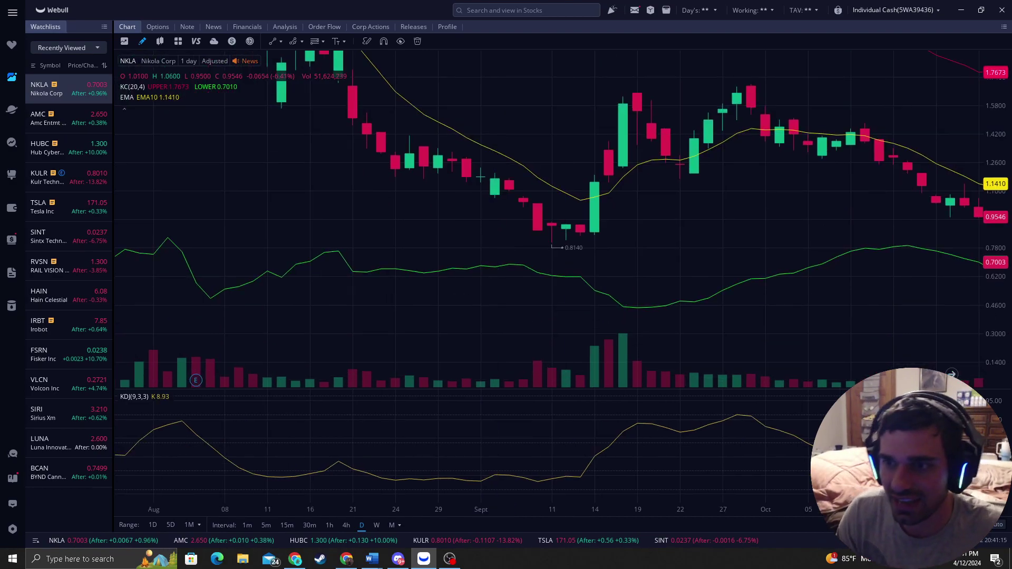
drag(985, 261, 985, 316)
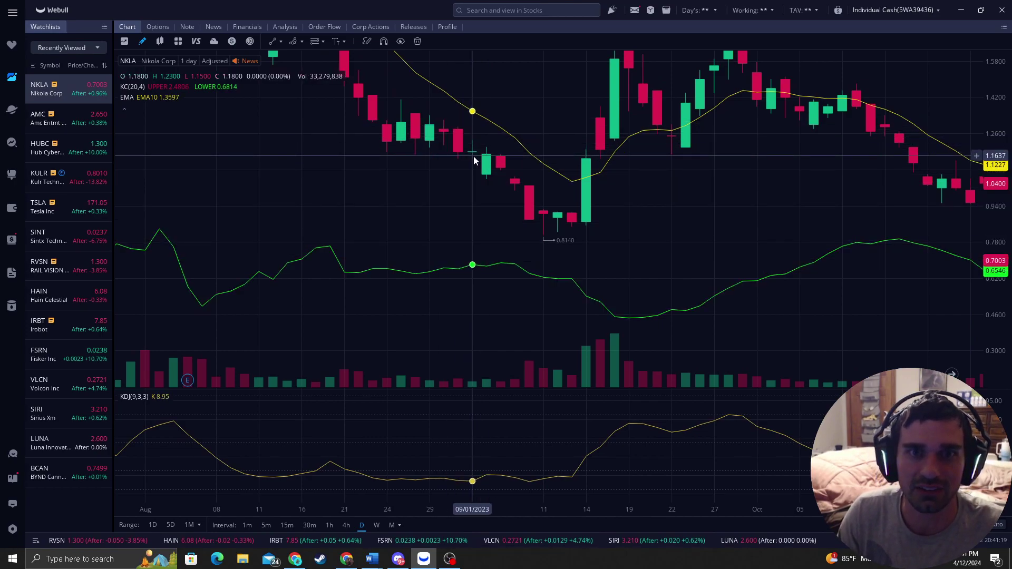
drag(473, 156, 472, 248)
scroll(472, 225, up, 3)
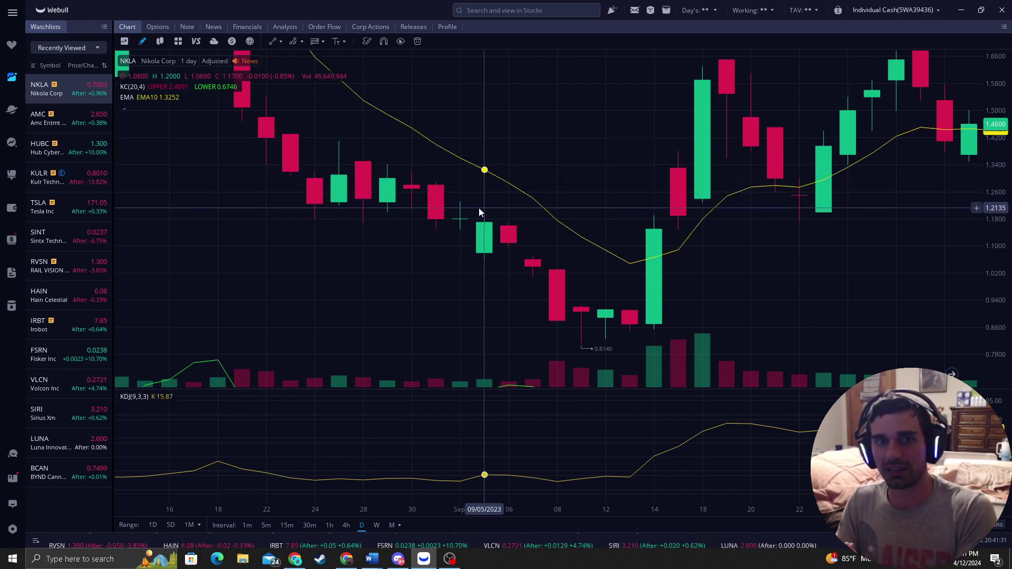
mouse_move(478, 208)
mouse_down()
mouse_move(479, 172)
mouse_move(458, 144)
mouse_up()
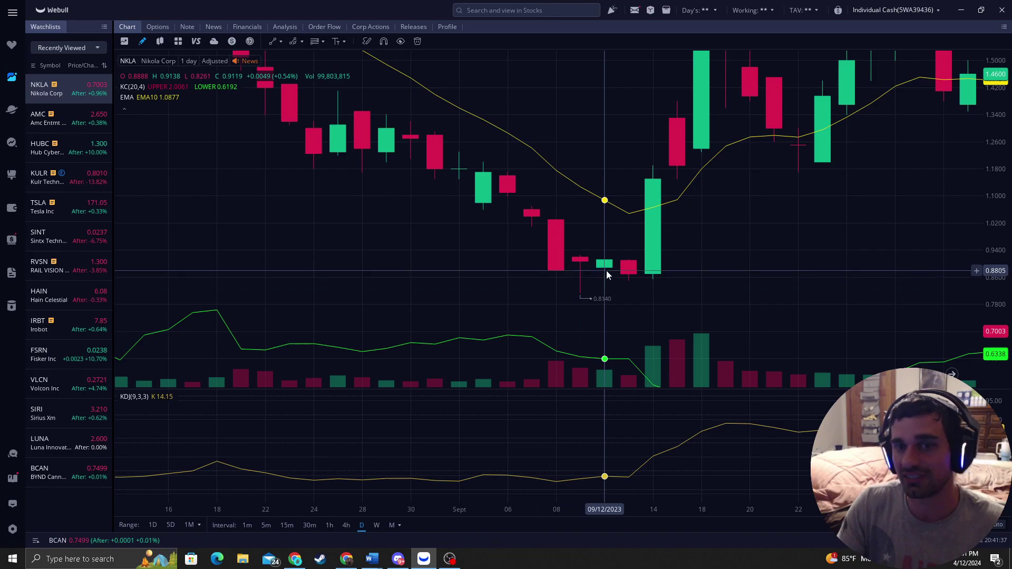
drag(606, 271, 486, 270)
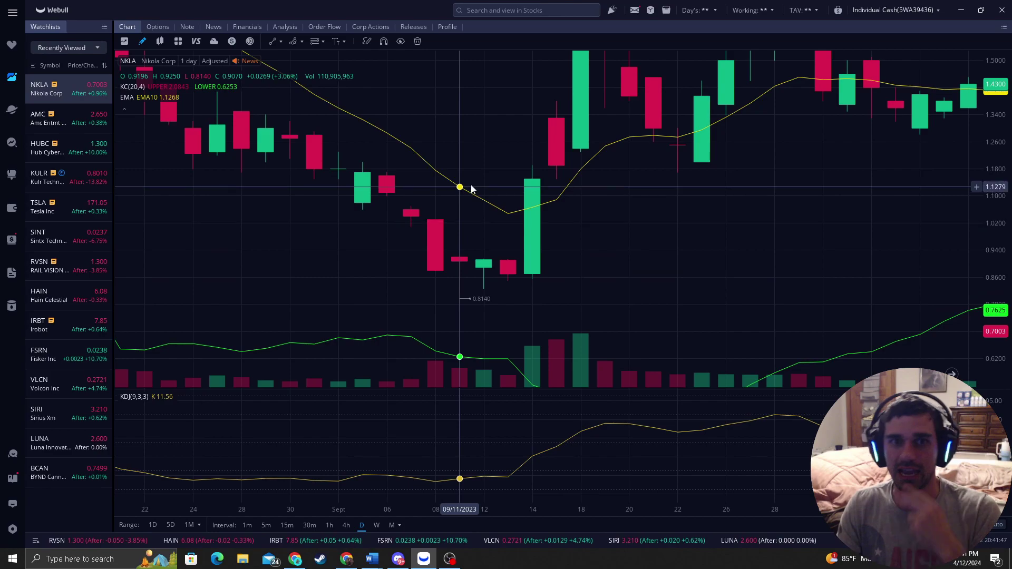
scroll(487, 234, down, 1)
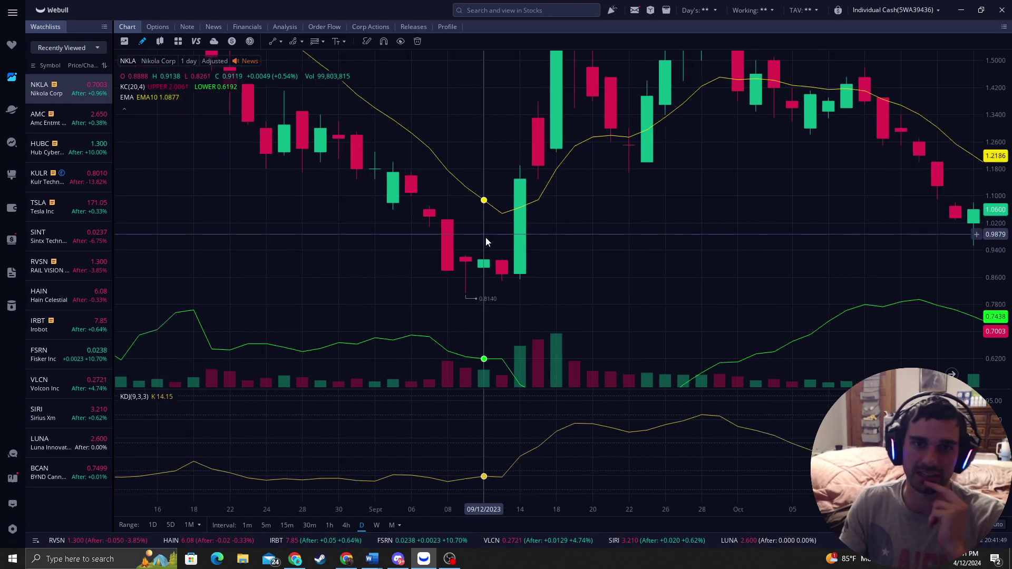
scroll(503, 261, down, 1)
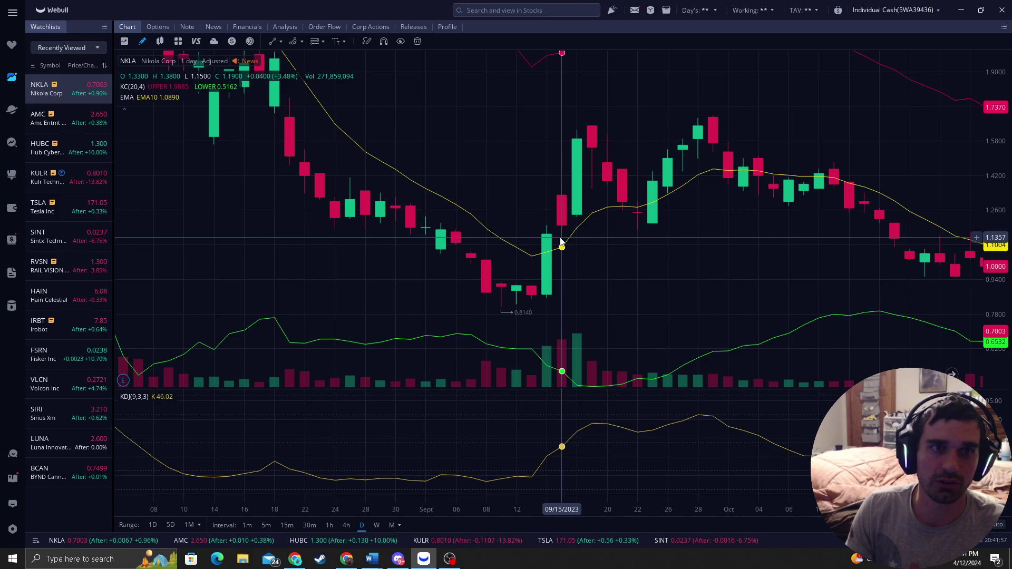
scroll(580, 239, down, 1)
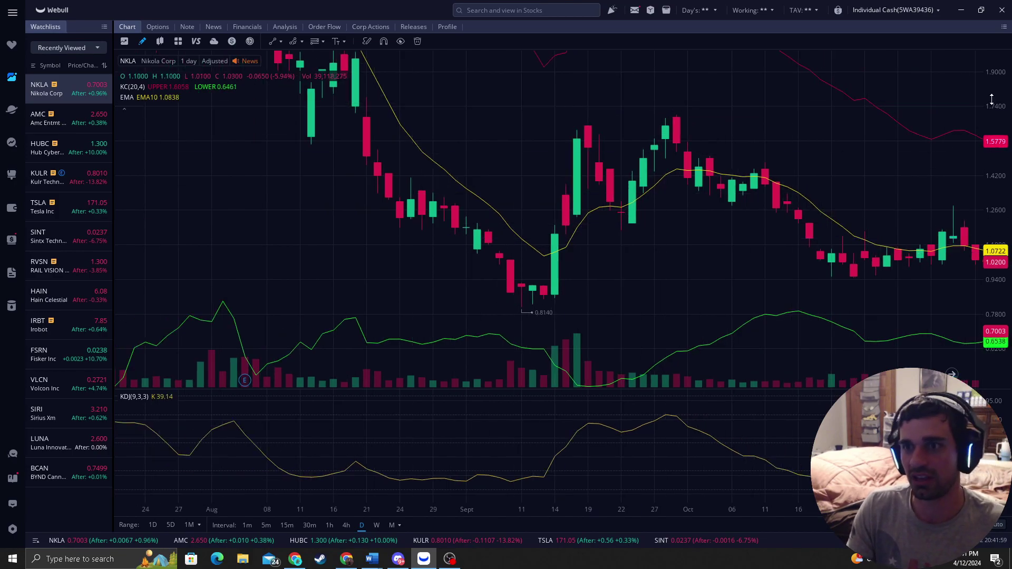
scroll(792, 169, down, 2)
scroll(378, 190, down, 2)
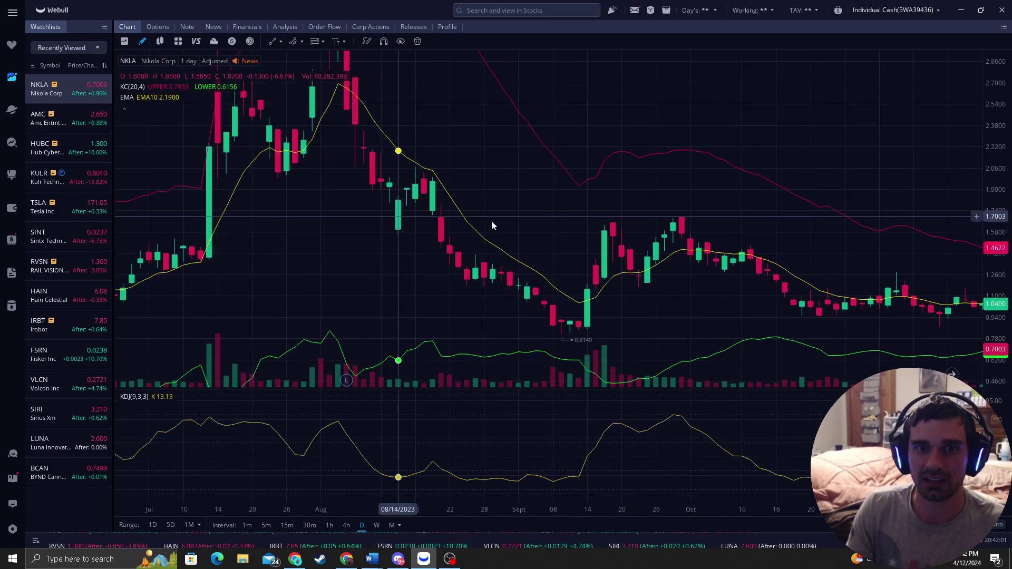
- Show April–September 2023, auto-fit the price scale, then stretch the May–July candles taller
drag(518, 219, 791, 194)
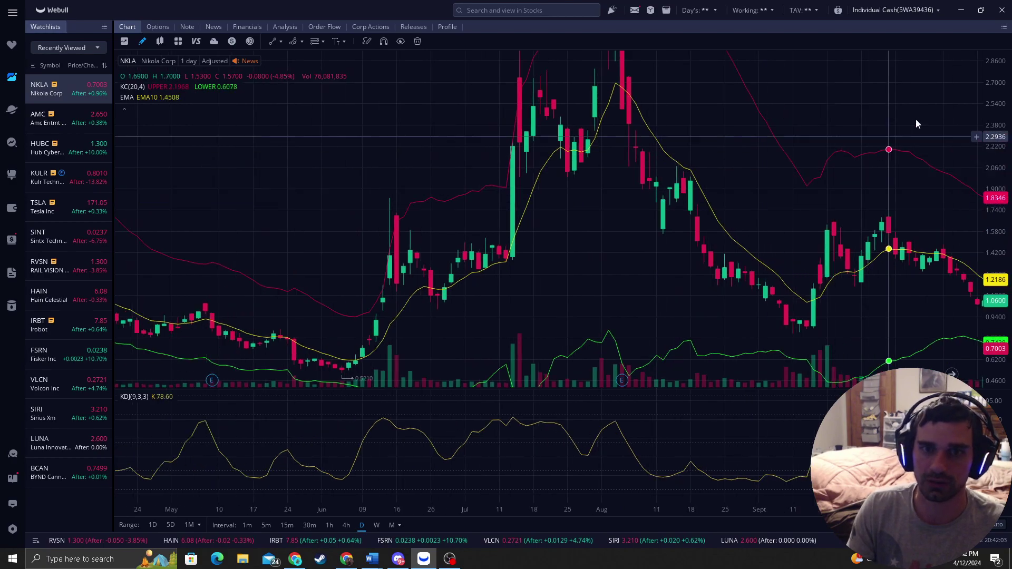
double_click(994, 85)
scroll(382, 227, up, 2)
scroll(362, 273, up, 1)
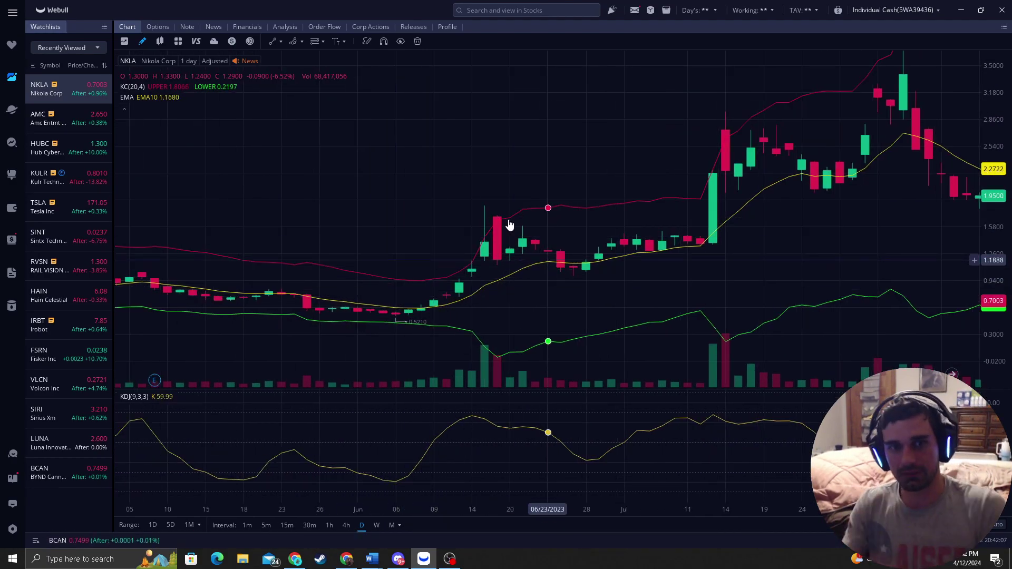
scroll(418, 276, up, 2)
drag(996, 306, 950, 227)
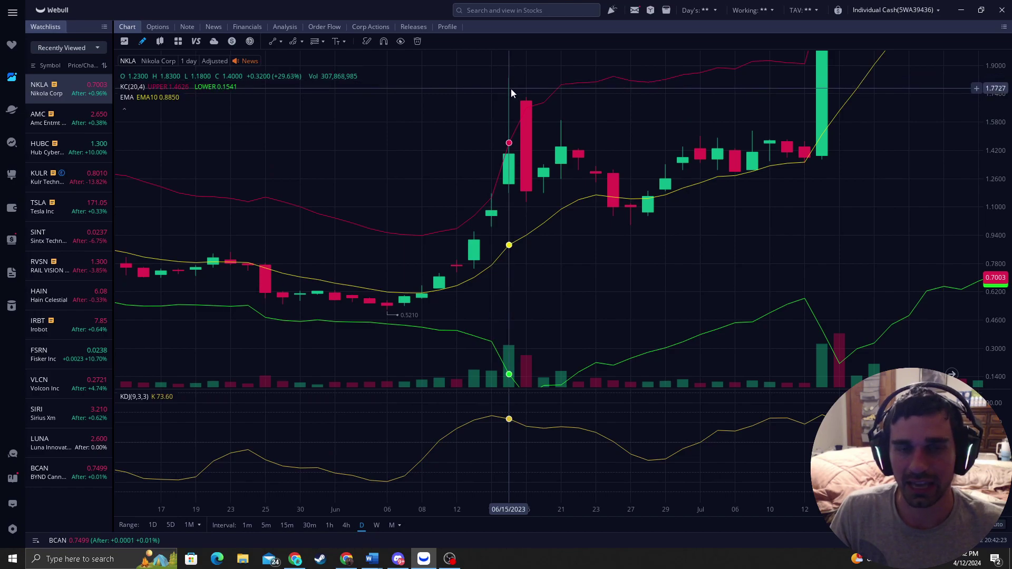
- Draw trend lines from the mid-June high to the late-June low and up to the mid-July breakout
drag(493, 90, 425, 140)
click(273, 41)
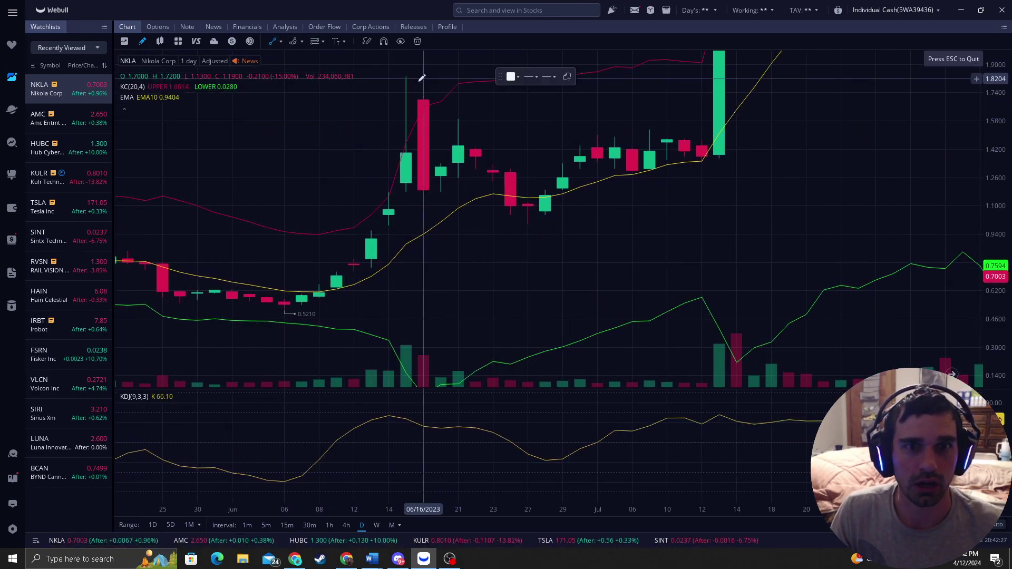
click(424, 103)
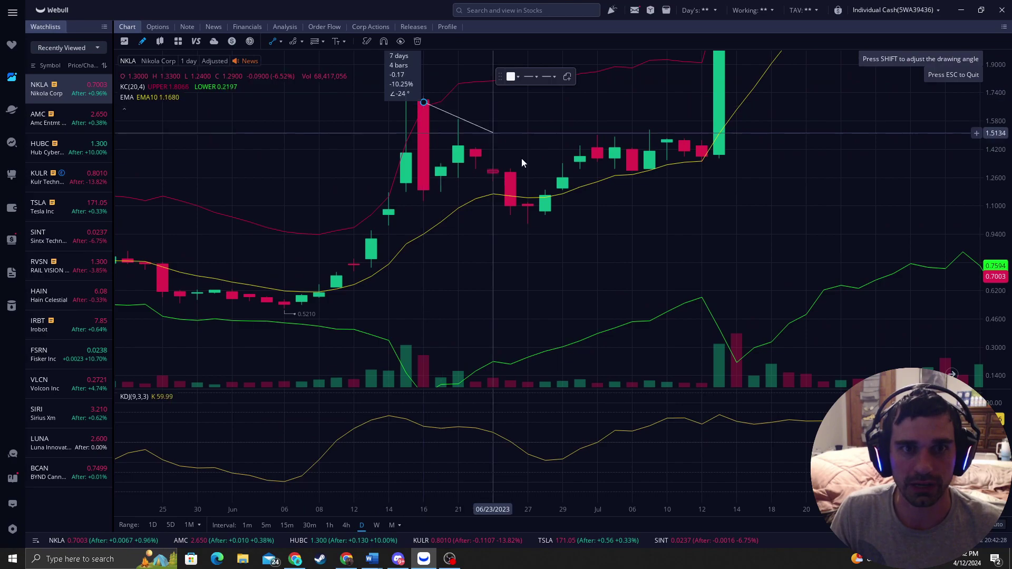
click(528, 203)
scroll(618, 221, down, 2)
scroll(581, 305, down, 2)
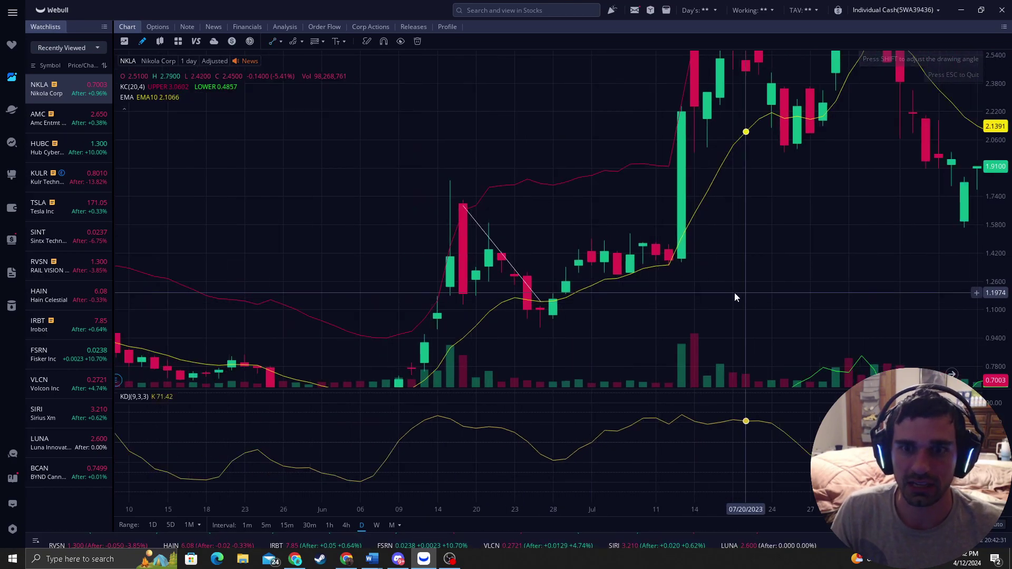
drag(734, 296, 618, 293)
click(290, 47)
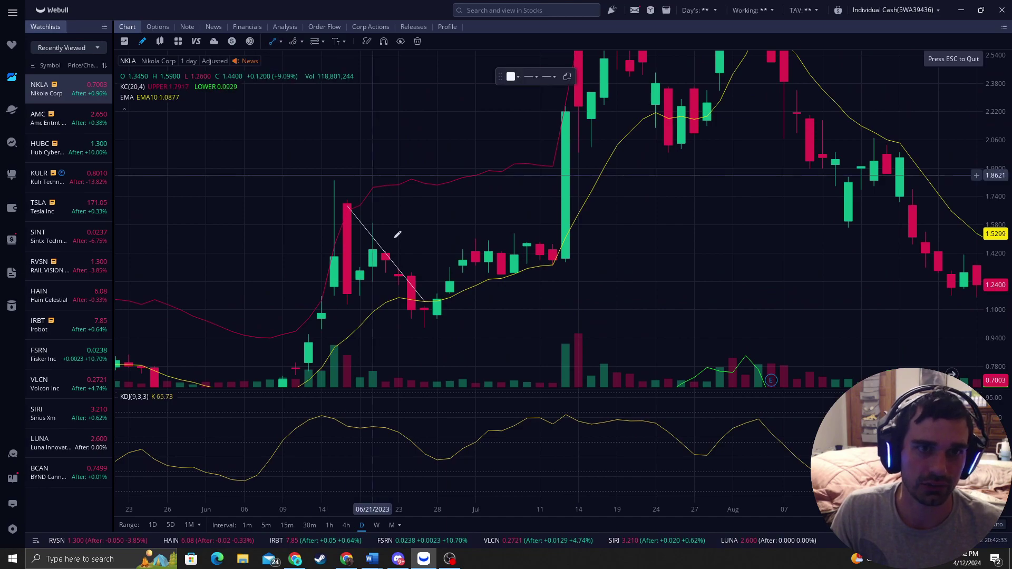
click(426, 302)
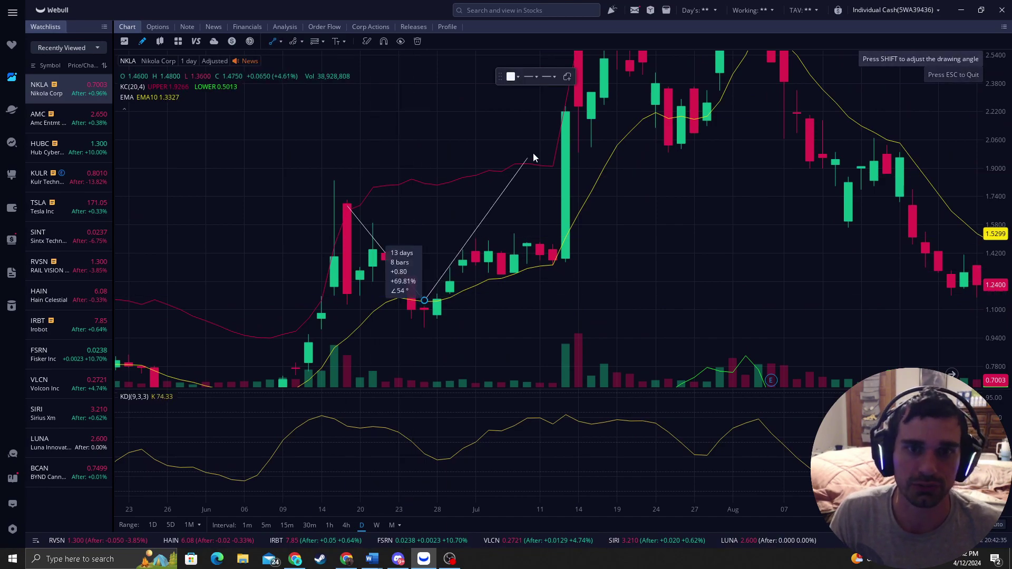
click(560, 100)
- Draw lines from the mid-July high to the late-July low and up to the early-August 3.71 high
drag(616, 277, 343, 246)
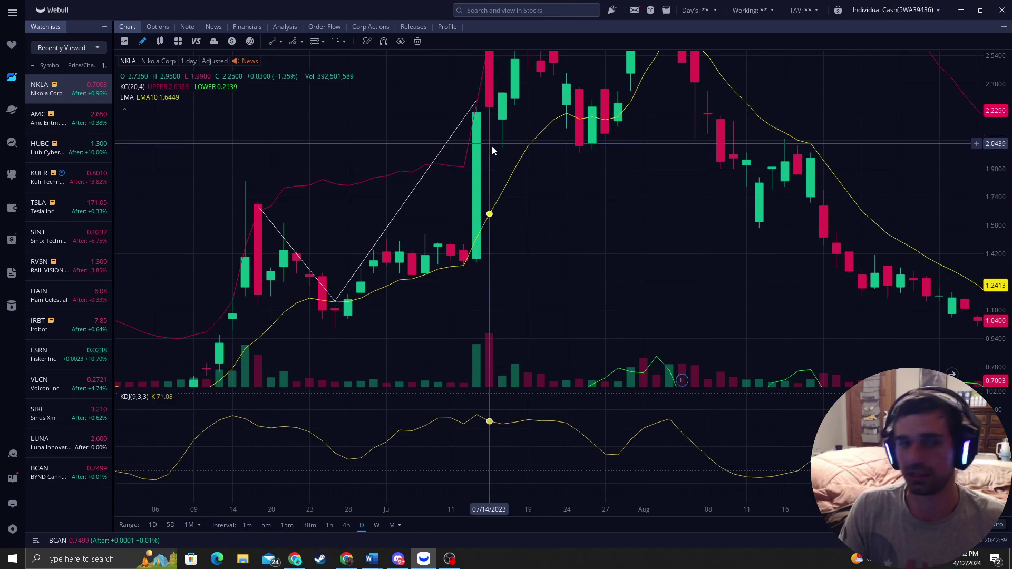
scroll(443, 198, down, 1)
drag(411, 235, 435, 276)
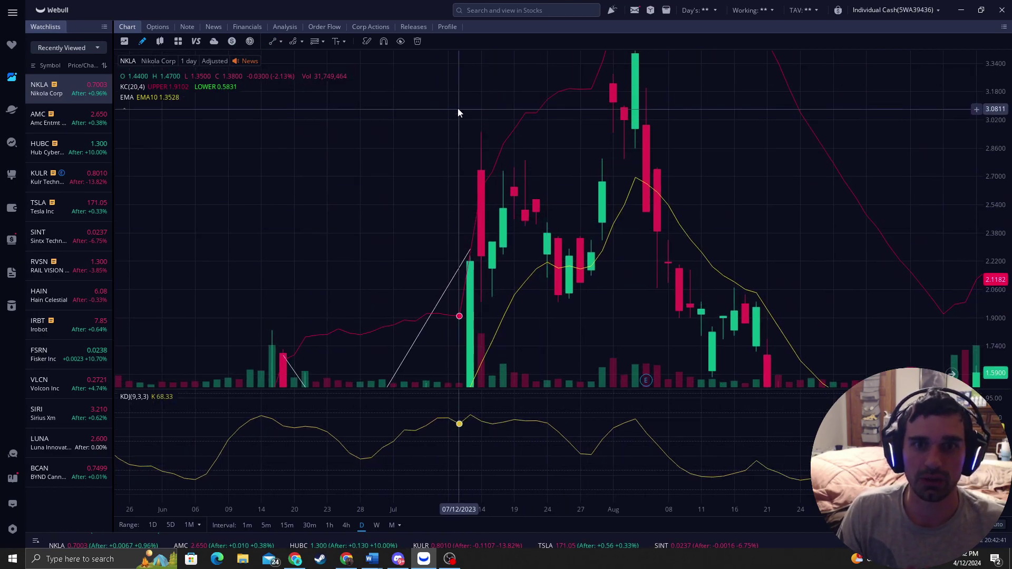
click(272, 44)
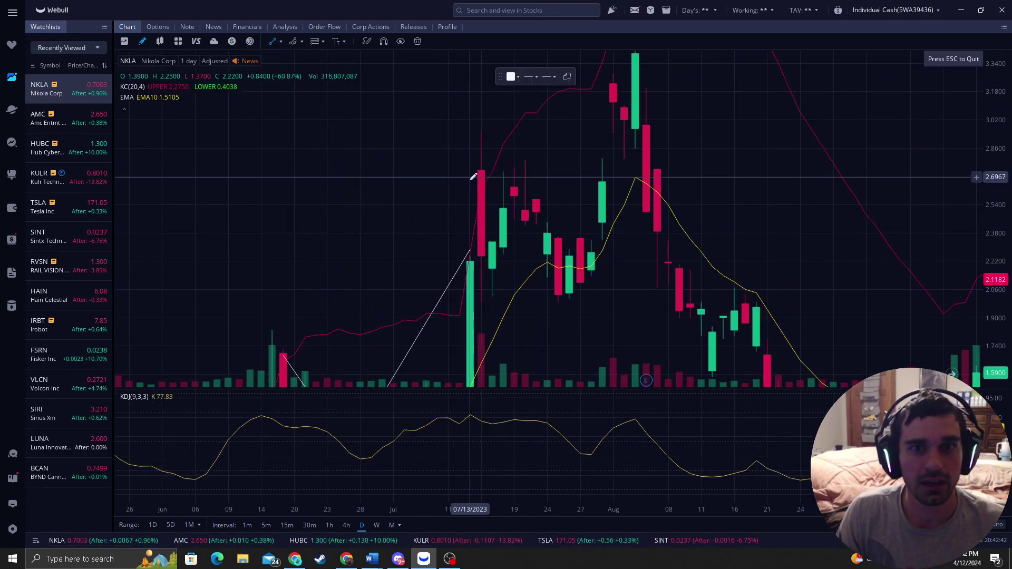
click(472, 140)
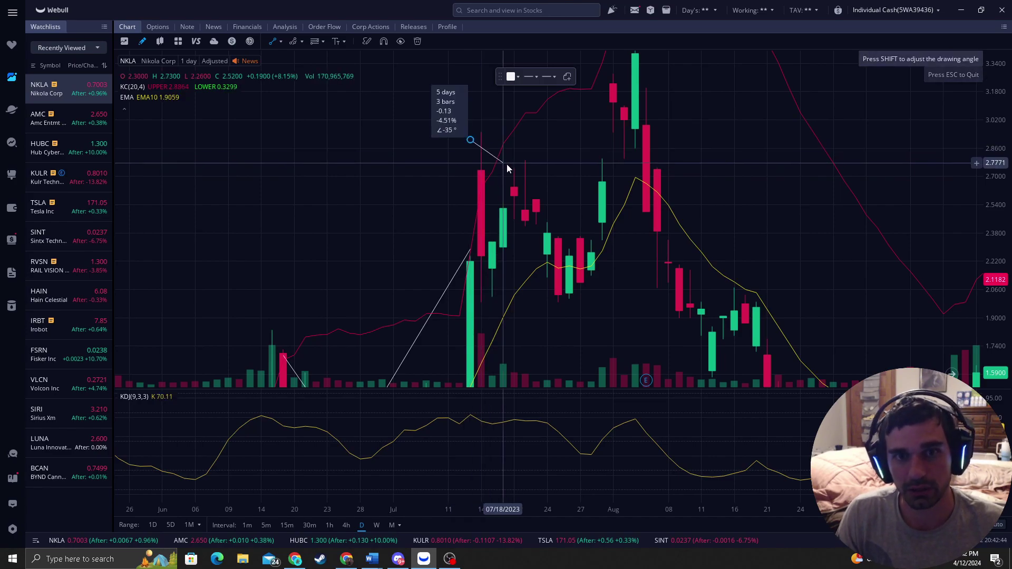
click(548, 286)
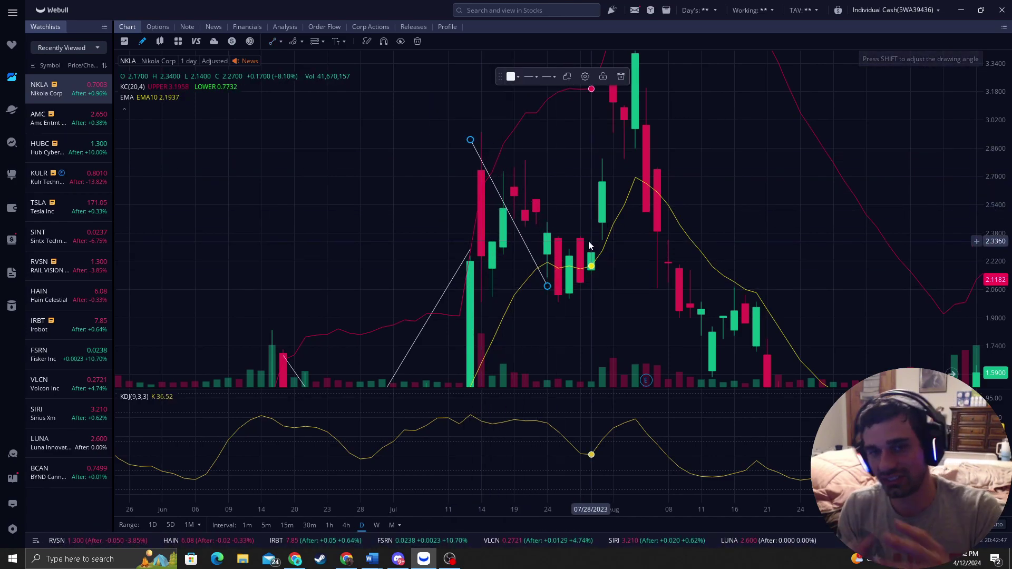
scroll(588, 247, up, 2)
scroll(585, 232, up, 3)
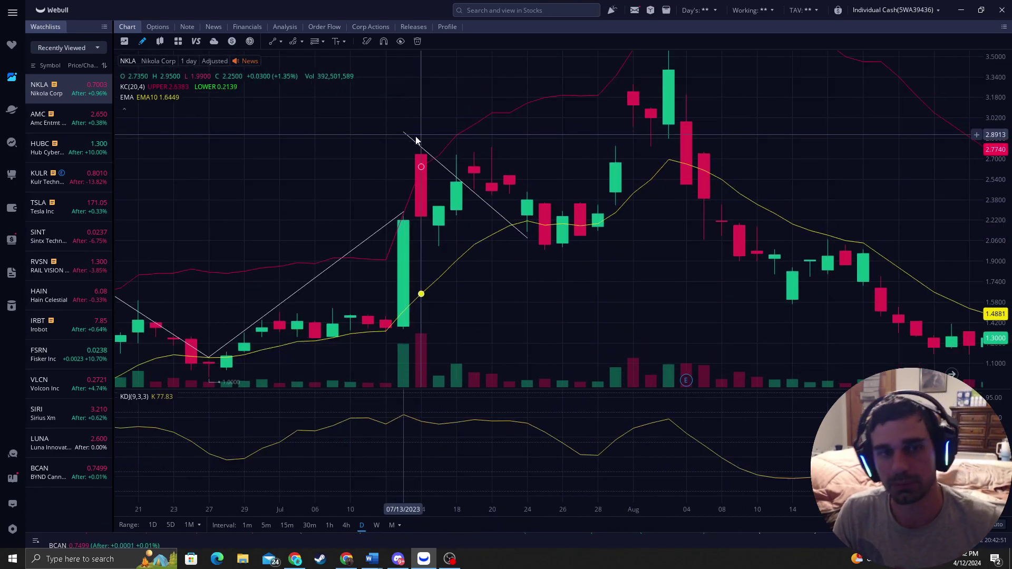
click(511, 229)
scroll(560, 210, down, 2)
scroll(584, 185, down, 2)
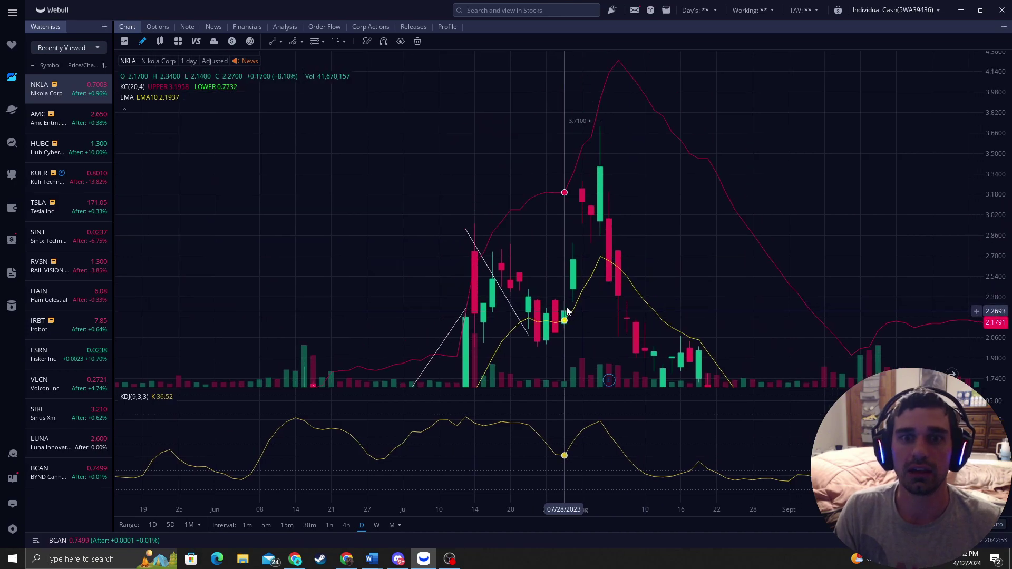
click(274, 43)
click(529, 314)
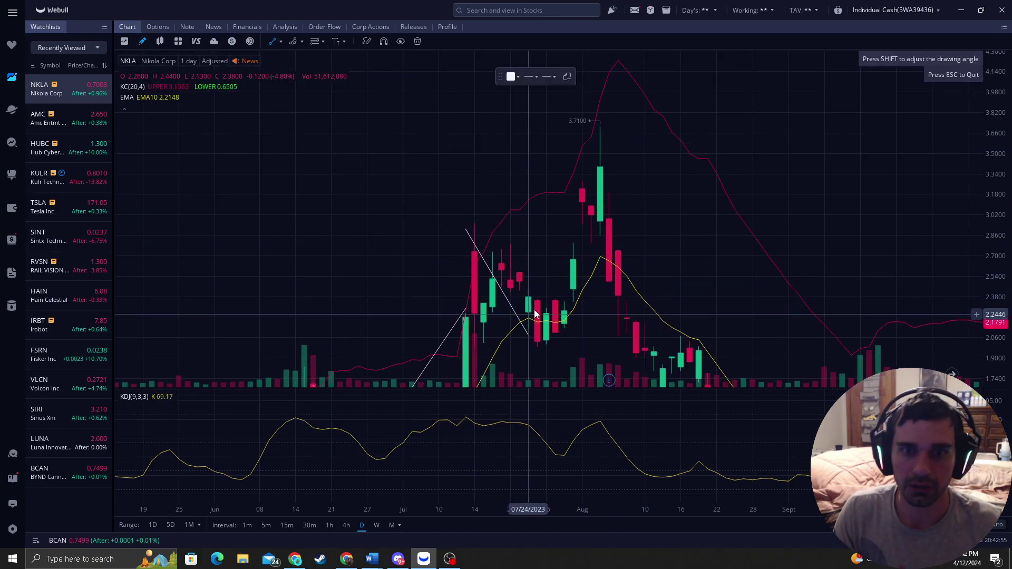
click(591, 131)
scroll(541, 218, up, 2)
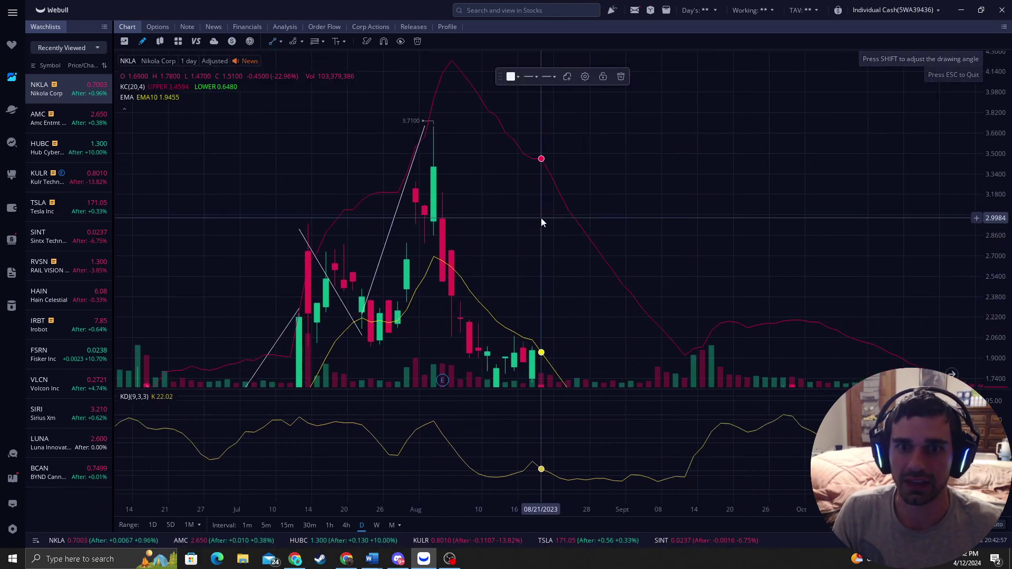
scroll(513, 232, up, 2)
scroll(513, 231, up, 2)
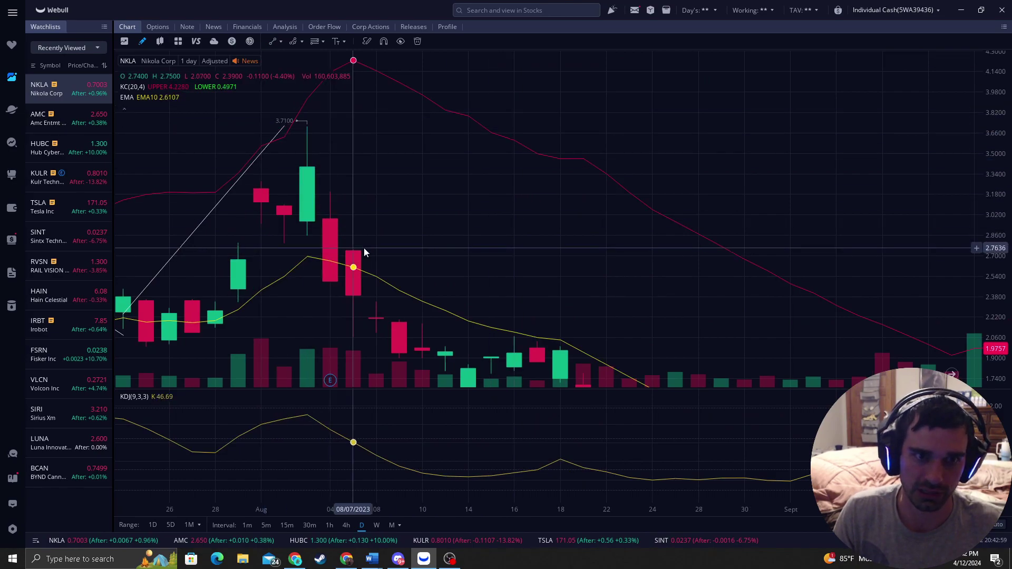
scroll(364, 248, down, 1)
- Remove all drawings from the chart and pan forward to the February–April 2024 candles
click(249, 219)
drag(414, 259, 341, 162)
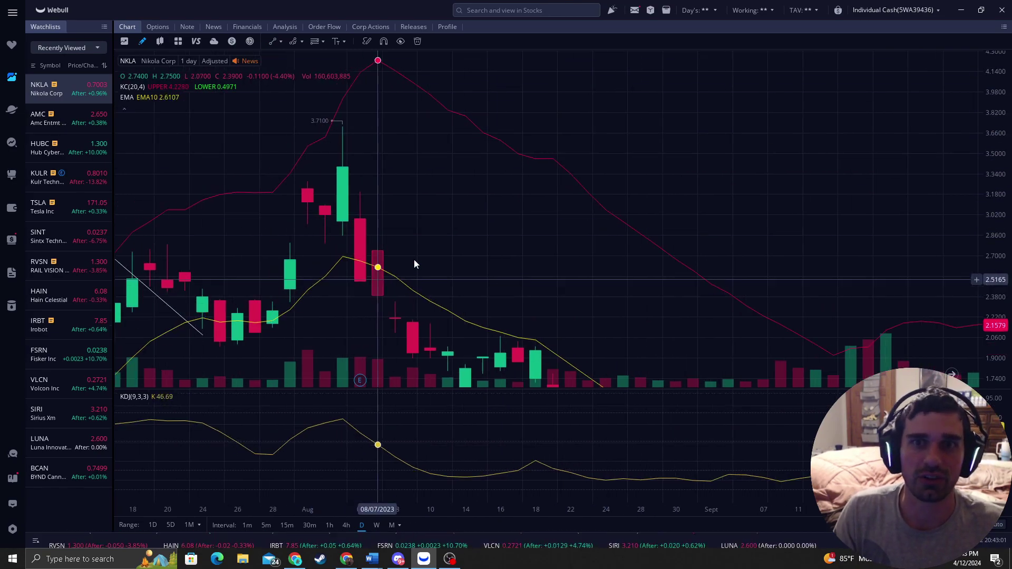
click(353, 152)
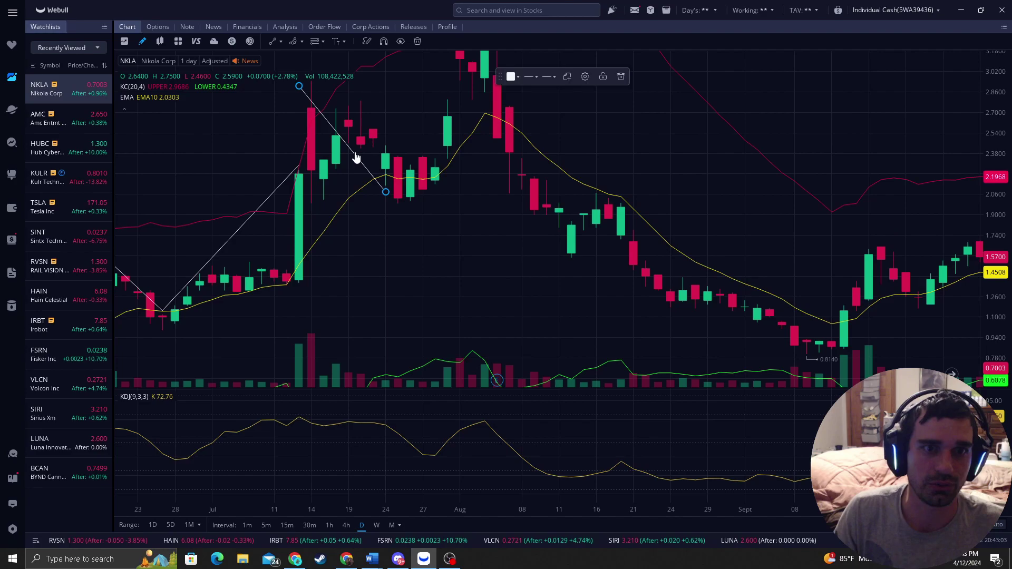
click(417, 42)
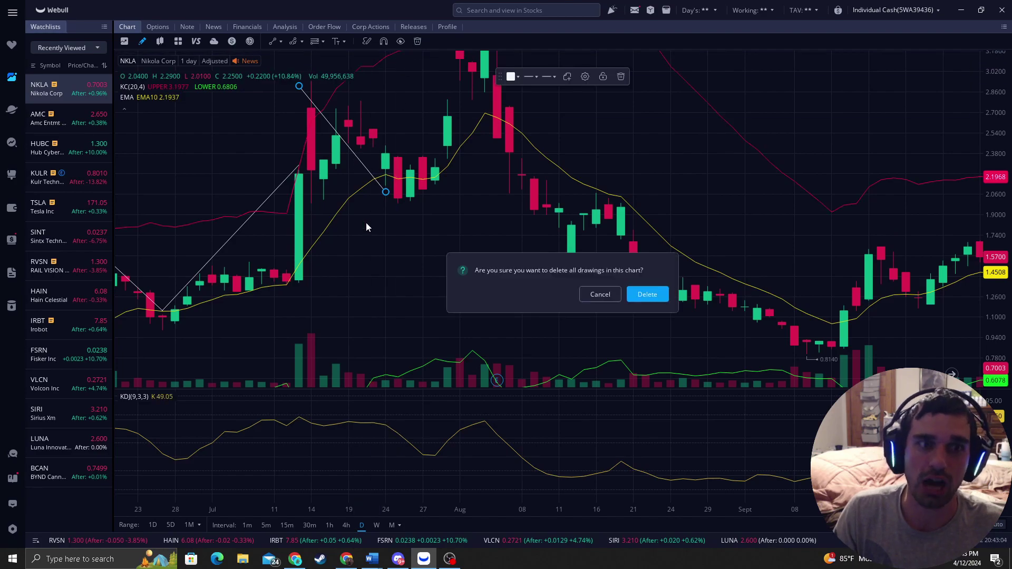
click(649, 299)
scroll(535, 260, right, 5)
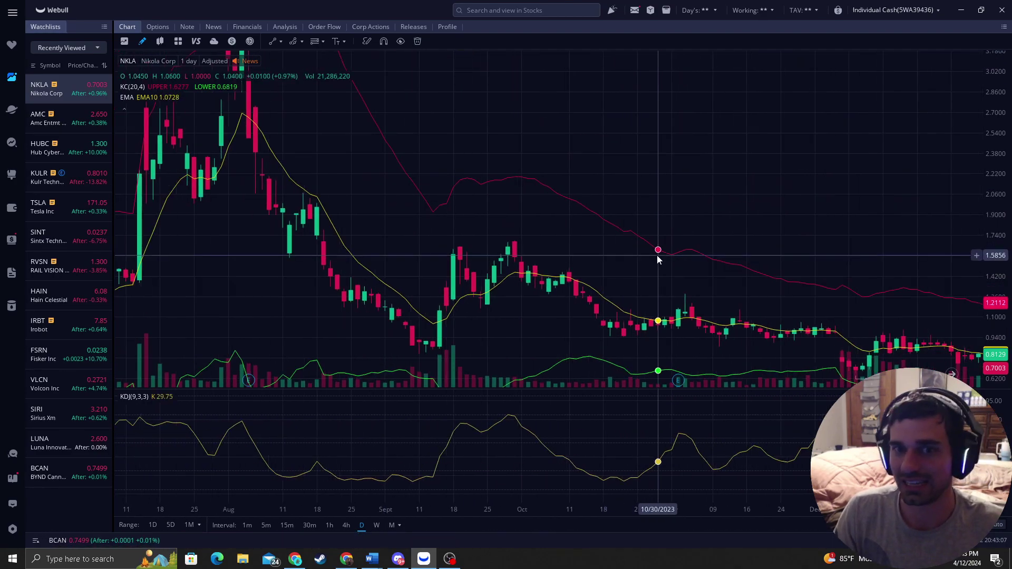
mouse_move(674, 235)
mouse_down()
mouse_move(587, 151)
mouse_move(481, 154)
mouse_up()
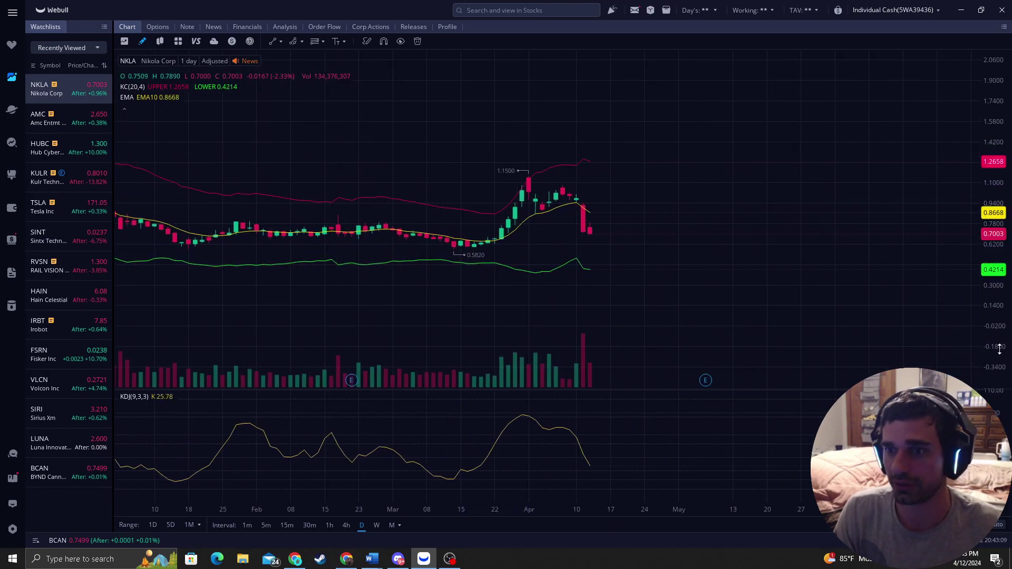
scroll(580, 238, up, 2)
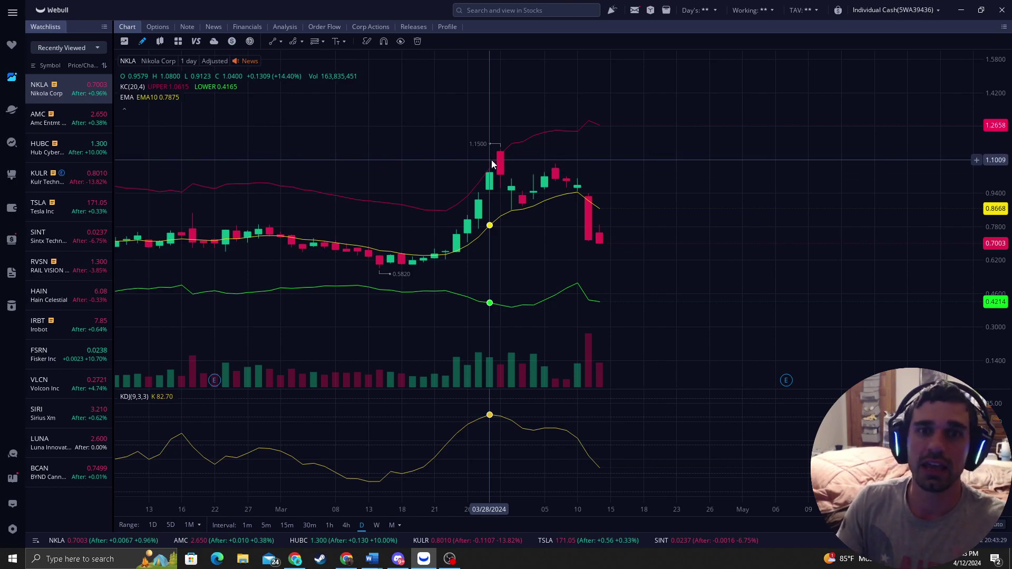
scroll(503, 203, up, 2)
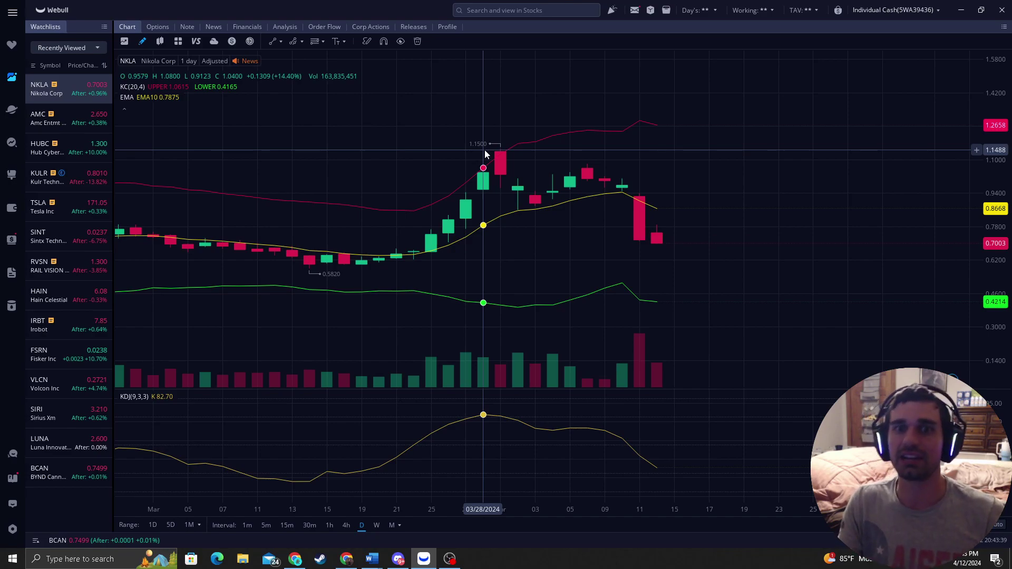
scroll(729, 174, down, 3)
scroll(672, 217, up, 1)
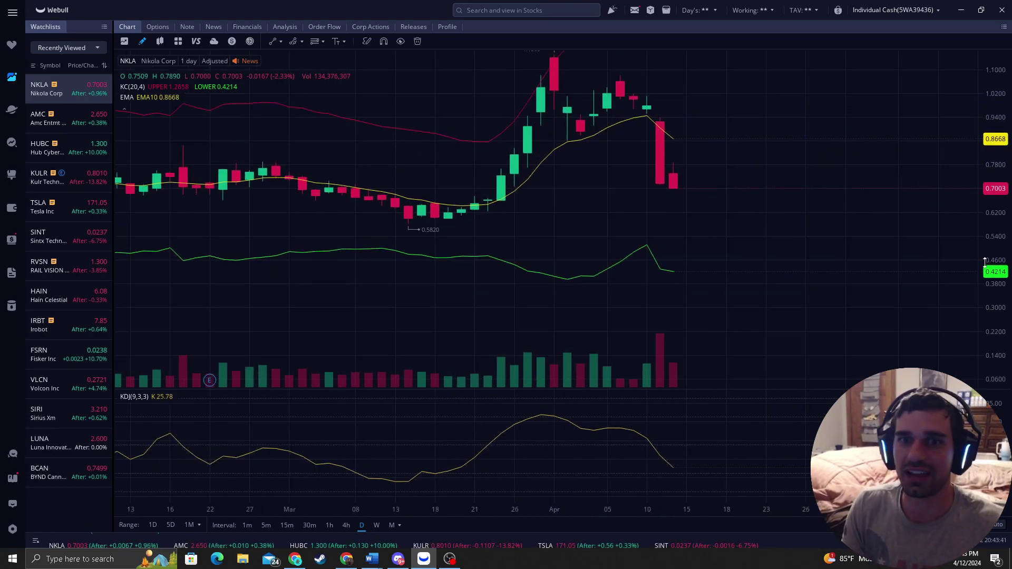
scroll(672, 217, up, 1)
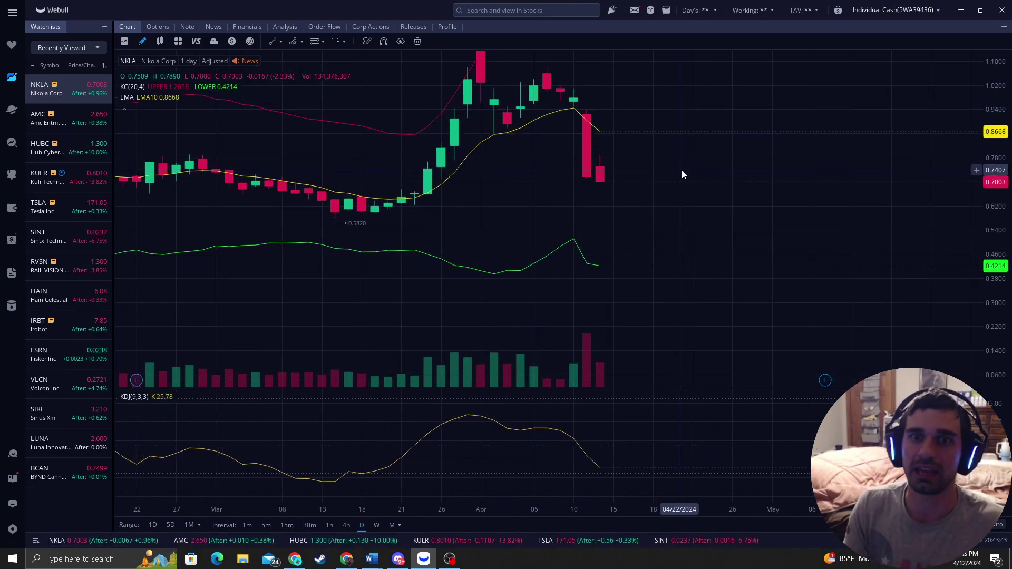
scroll(633, 198, up, 2)
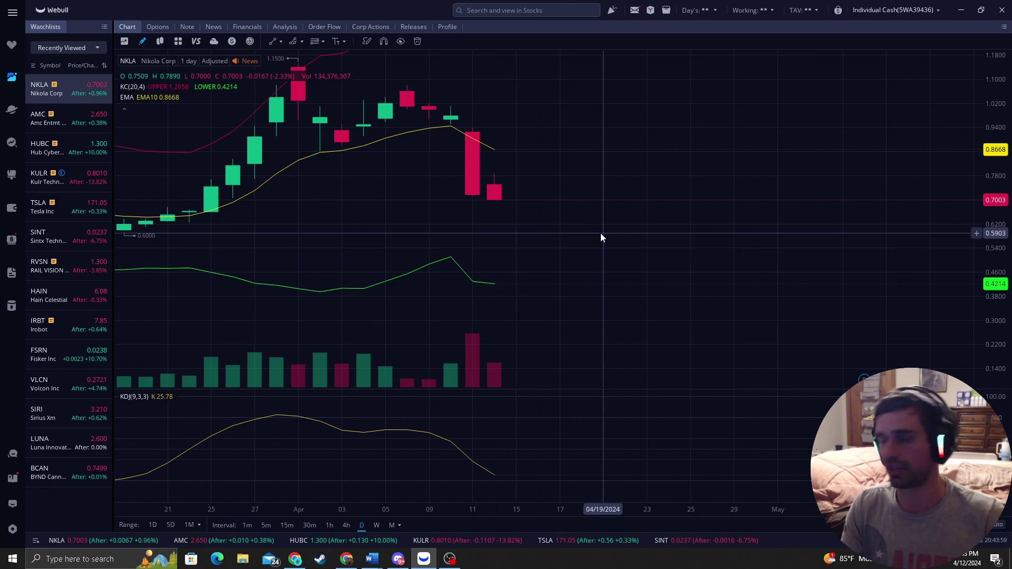
scroll(547, 179, down, 2)
scroll(545, 143, down, 2)
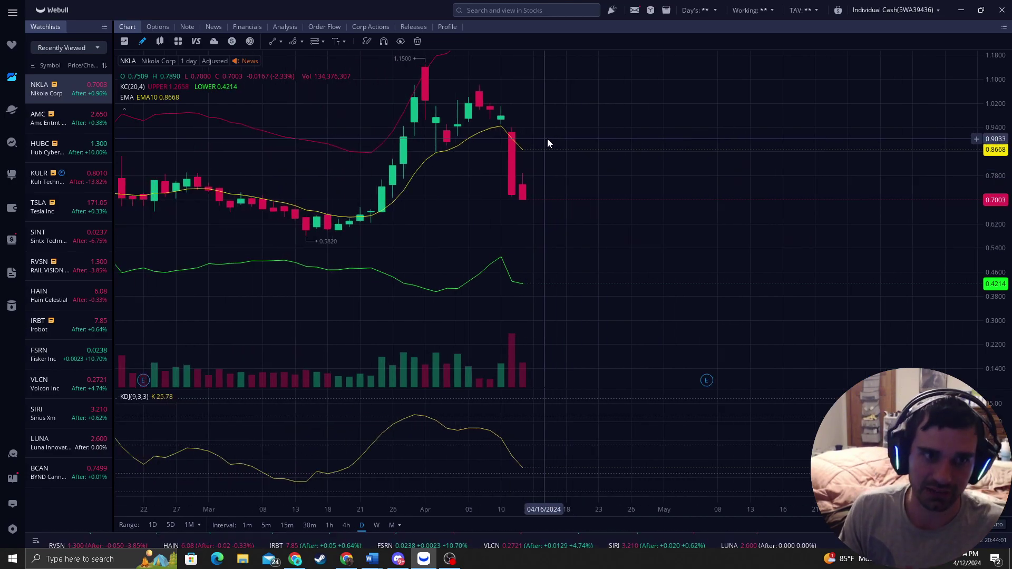
scroll(237, 209, down, 1)
- Pan the daily chart back toward late 2023 so the September bottom and rebound show
drag(287, 208, 462, 223)
mouse_move(182, 190)
mouse_down()
mouse_move(406, 186)
mouse_move(441, 233)
mouse_move(406, 242)
mouse_up()
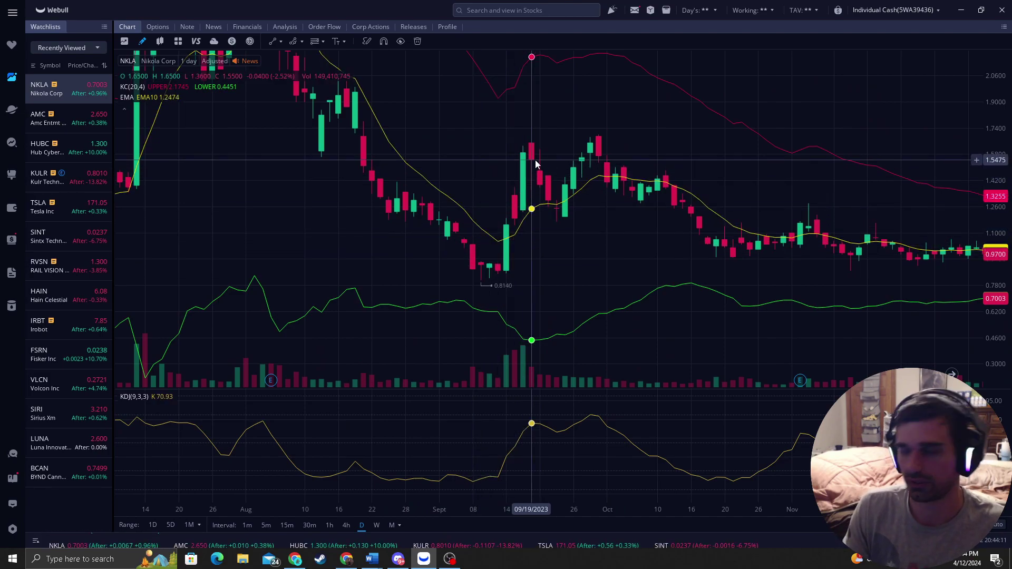
- Pan the chart forward from autumn 2023 toward the latest April 2024 bars
drag(535, 177, 301, 198)
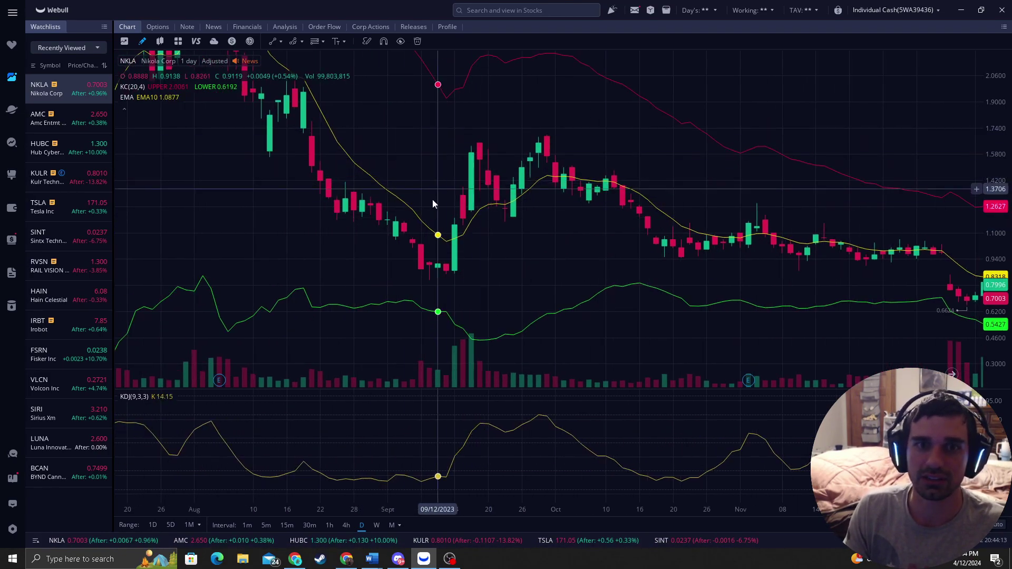
scroll(427, 203, down, 5)
scroll(545, 226, down, 5)
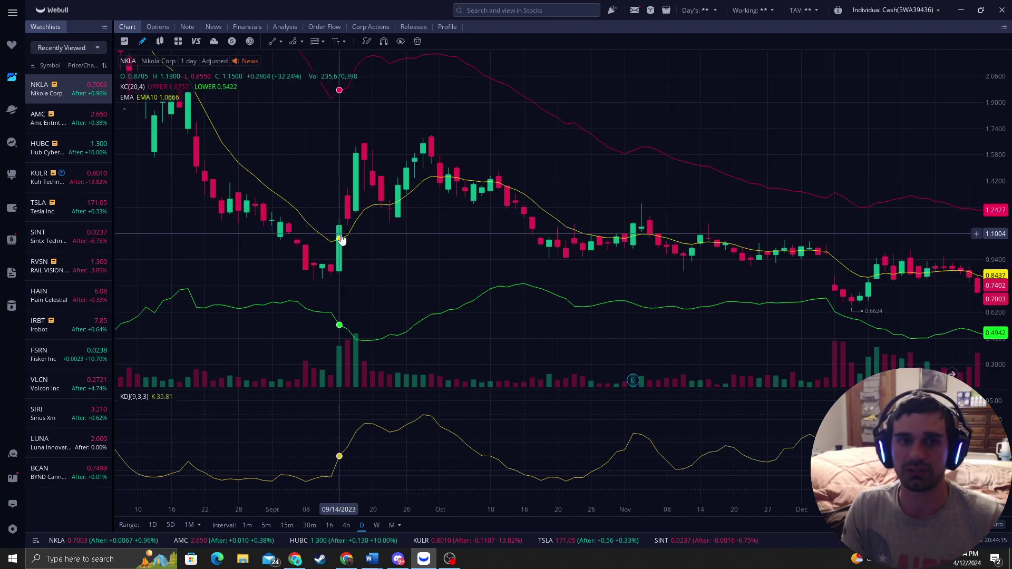
scroll(538, 221, down, 5)
scroll(530, 214, down, 5)
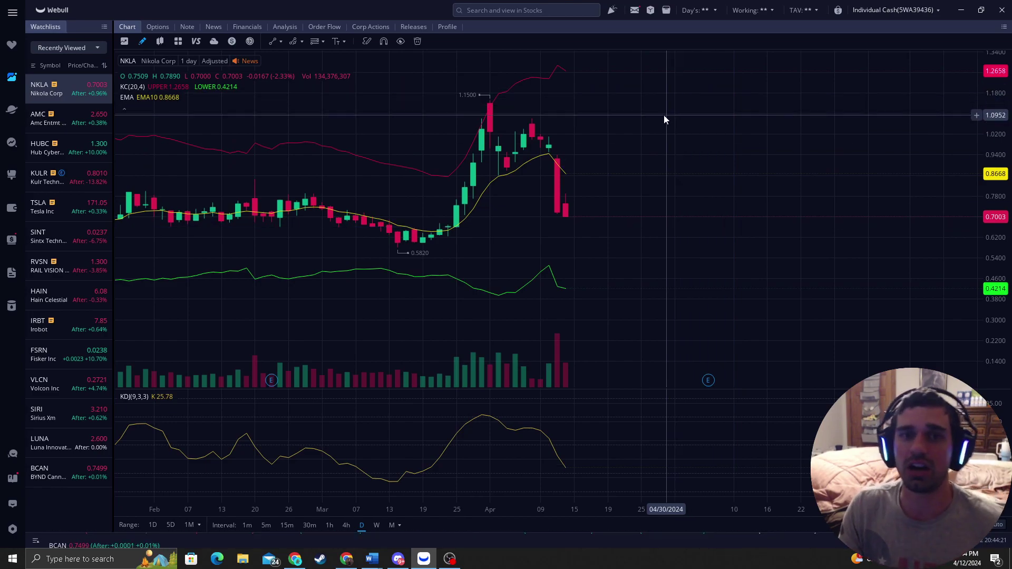
- Pan NKLA's daily history back through January 2024 to February–September 2023
drag(599, 182, 654, 195)
scroll(654, 195, up, 2)
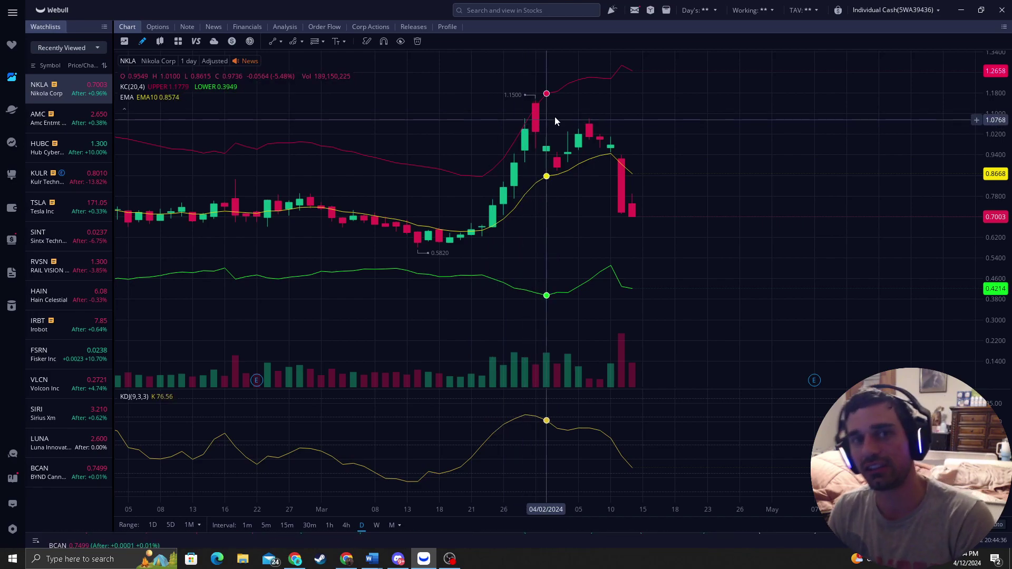
drag(555, 116, 559, 146)
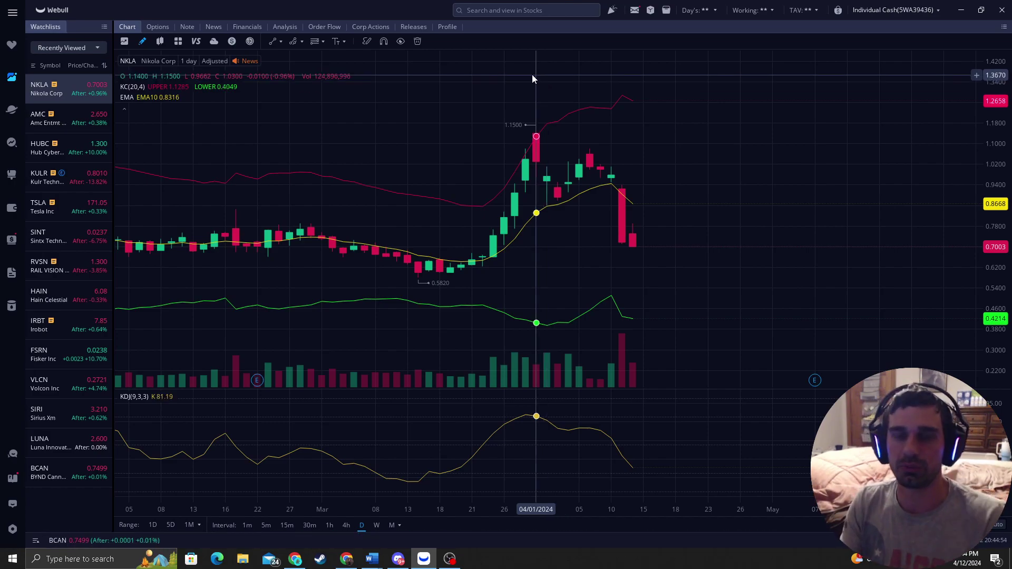
scroll(546, 81, down, 3)
mouse_move(600, 153)
mouse_down()
mouse_move(676, 161)
mouse_move(968, 103)
mouse_up()
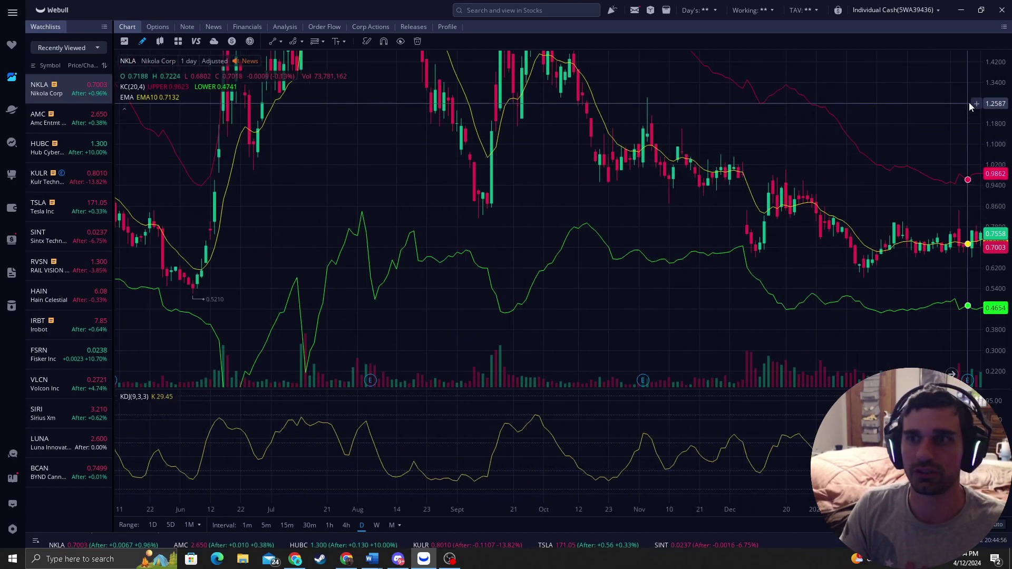
mouse_move(528, 257)
mouse_down()
mouse_move(527, 174)
mouse_move(576, 196)
mouse_move(511, 273)
mouse_up()
scroll(511, 273, up, 2)
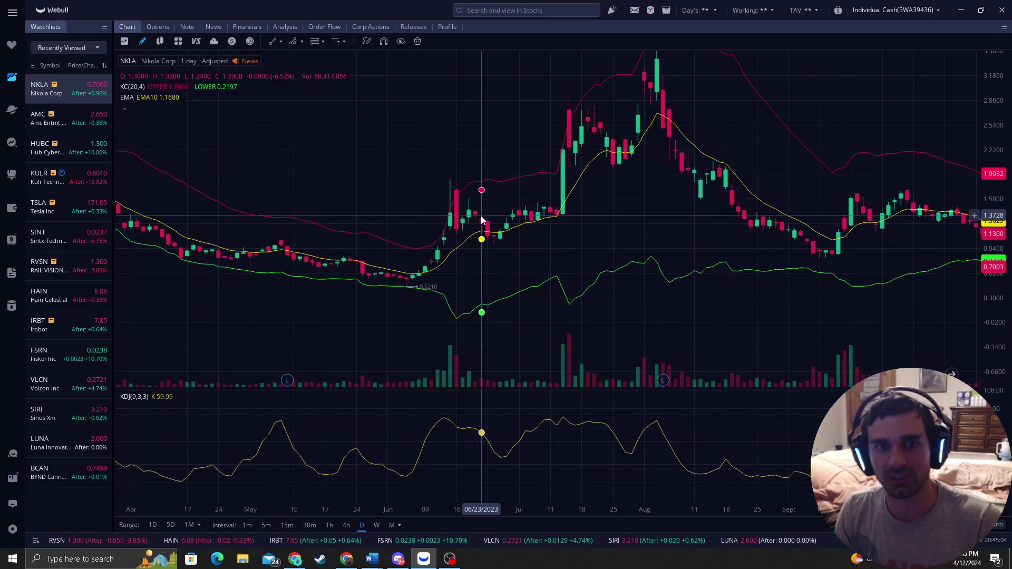
drag(467, 253, 487, 238)
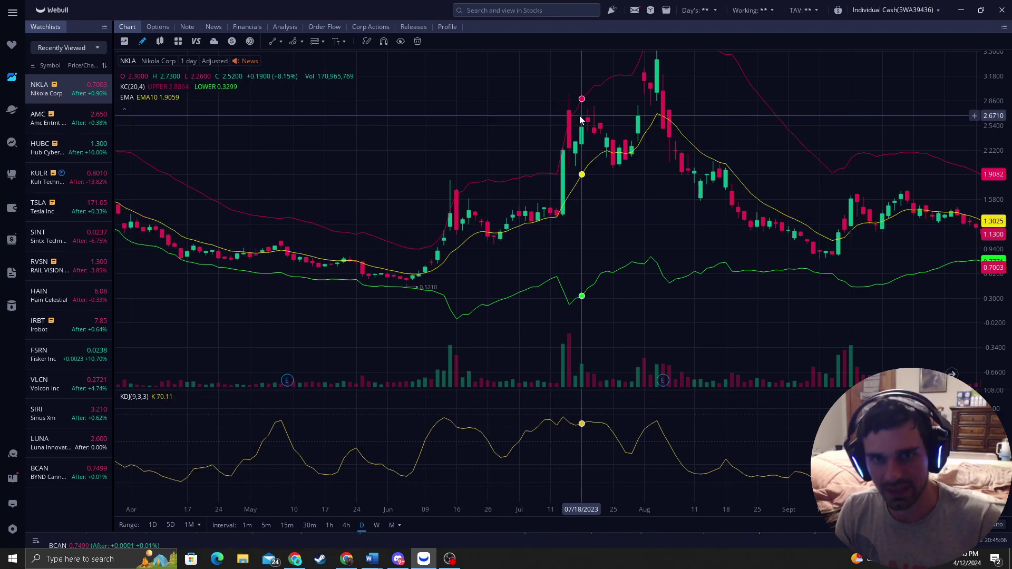
scroll(438, 194, up, 2)
scroll(440, 211, up, 1)
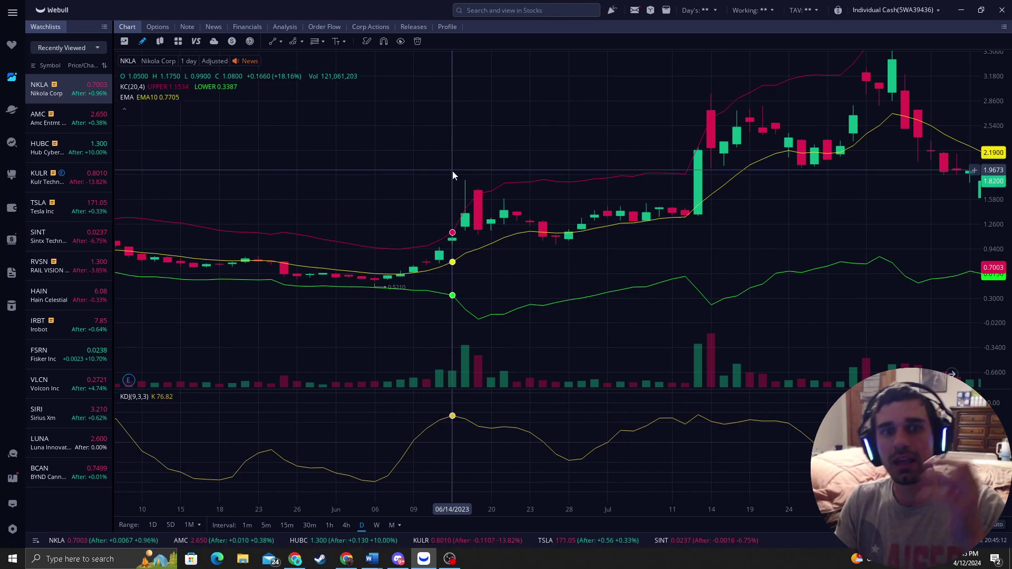
- Continue back through late 2022 to January–April 2022, then switch to the Discord server
drag(574, 238, 733, 186)
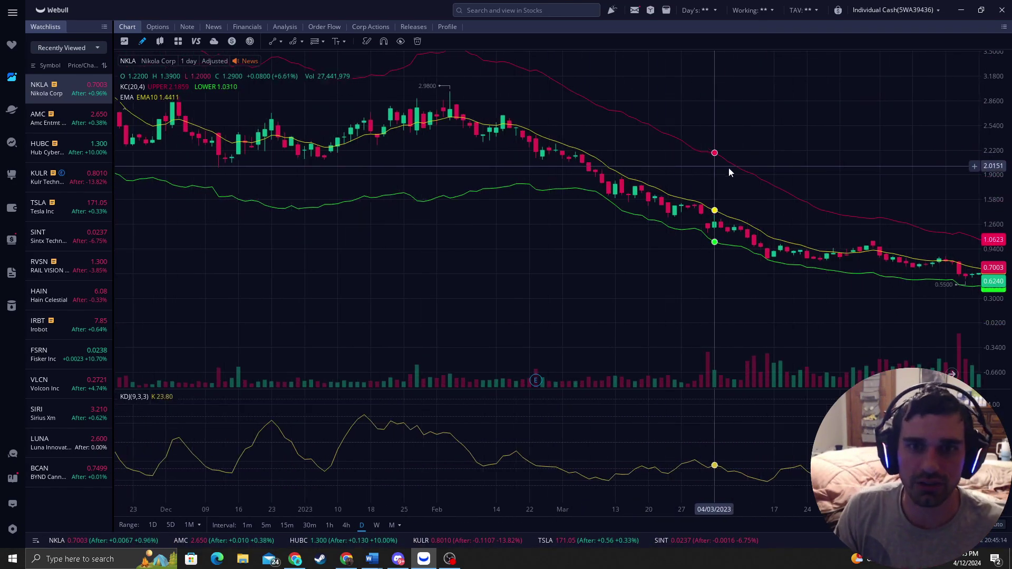
drag(353, 176, 592, 202)
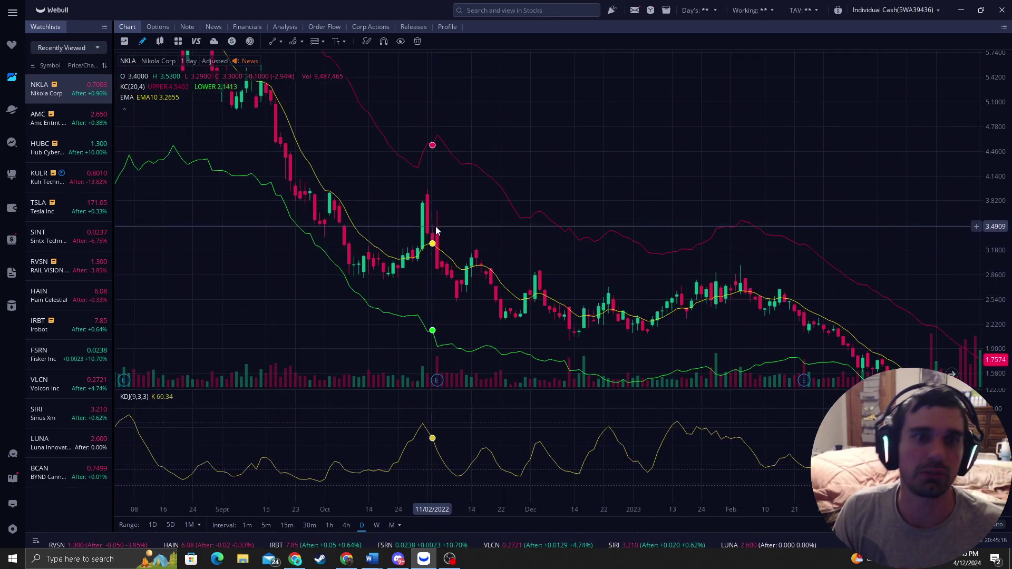
drag(432, 225, 686, 140)
scroll(695, 155, up, 2)
scroll(696, 183, up, 1)
scroll(685, 188, up, 1)
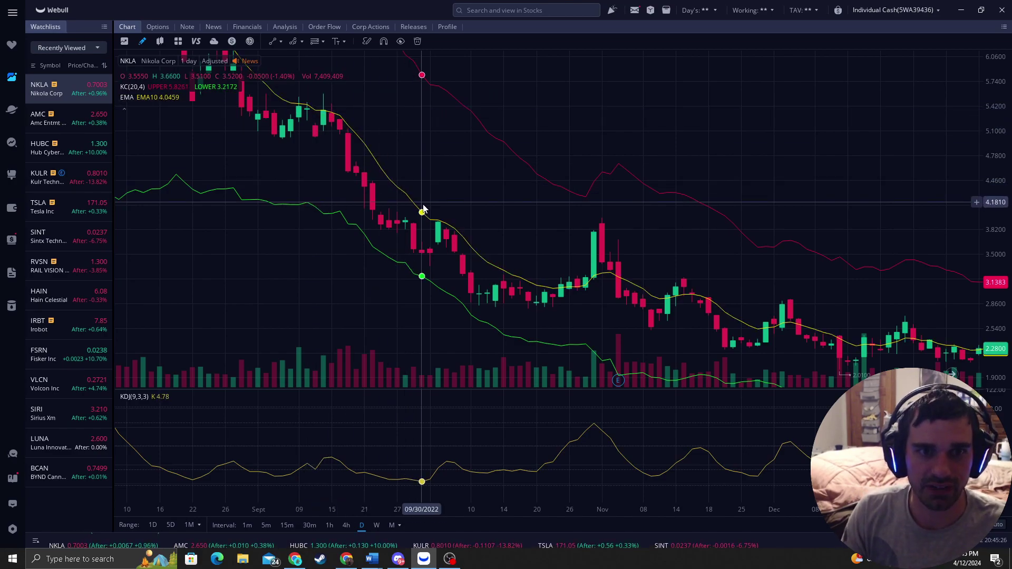
mouse_move(435, 229)
mouse_down()
mouse_move(403, 255)
mouse_move(388, 228)
mouse_up()
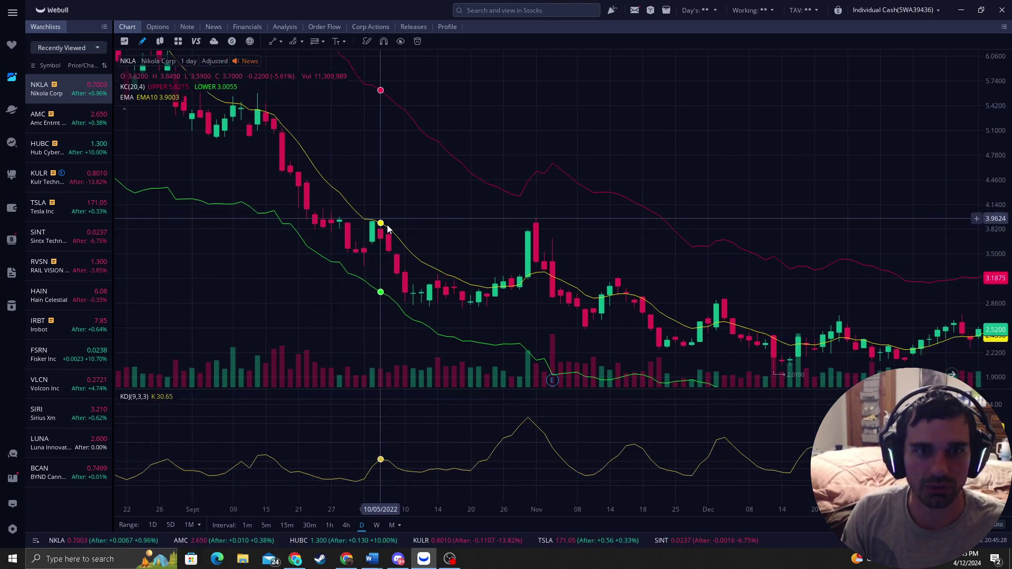
mouse_move(540, 248)
mouse_down()
mouse_move(611, 241)
mouse_move(586, 298)
mouse_move(708, 216)
mouse_up()
mouse_move(429, 164)
mouse_down()
mouse_move(528, 117)
mouse_move(601, 127)
mouse_up()
drag(329, 208, 694, 225)
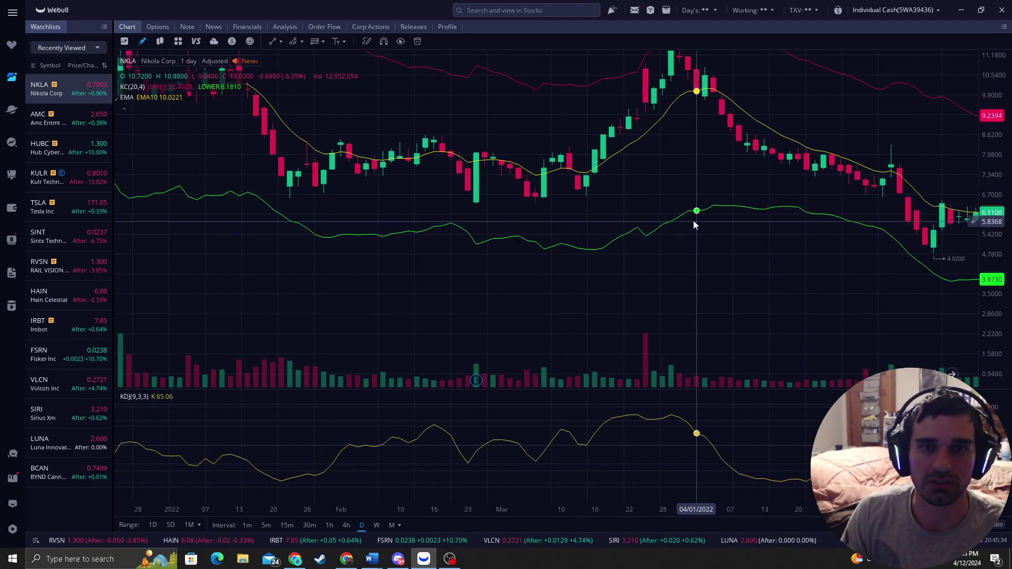
scroll(693, 225, down, 2)
click(398, 559)
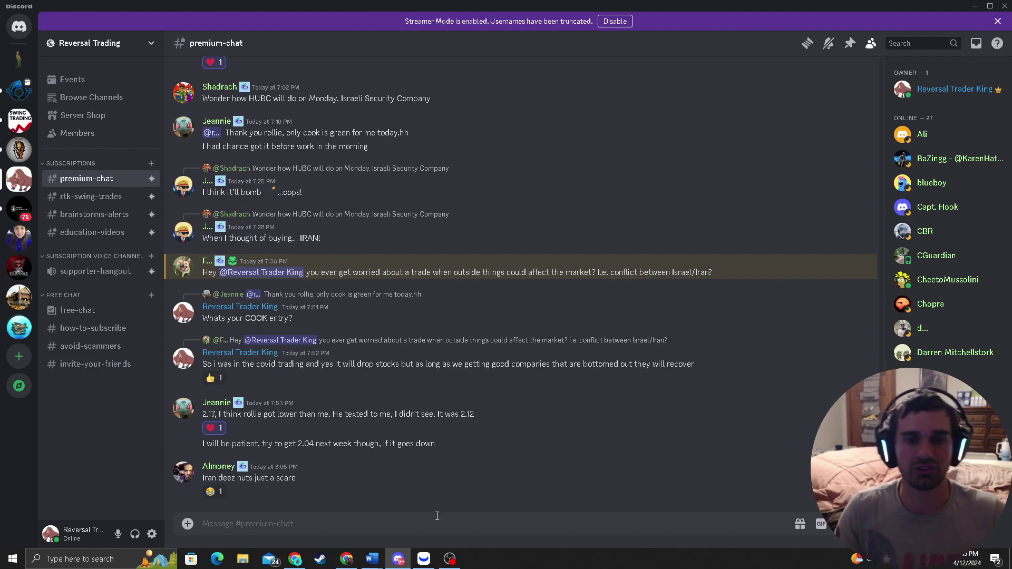
- Return to Webull, jump the chart to the latest April 2024 candles, then go back to Discord
click(424, 558)
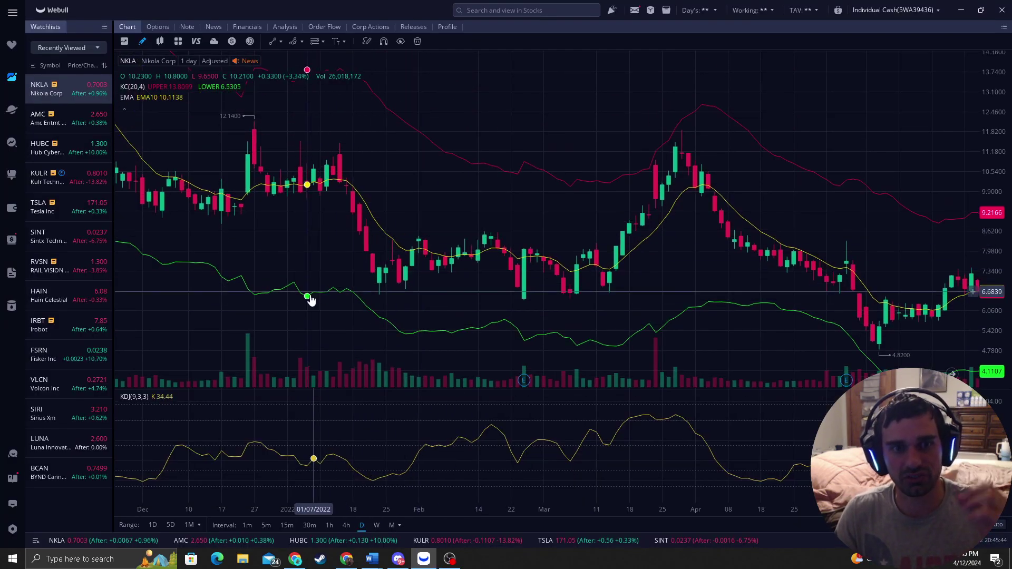
drag(309, 294, 434, 294)
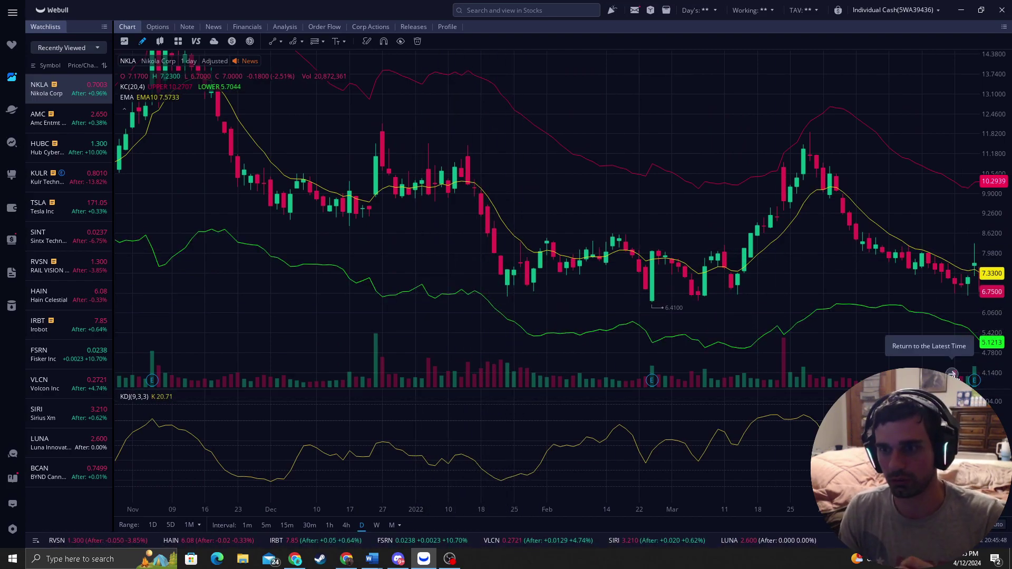
click(951, 373)
drag(767, 298, 573, 166)
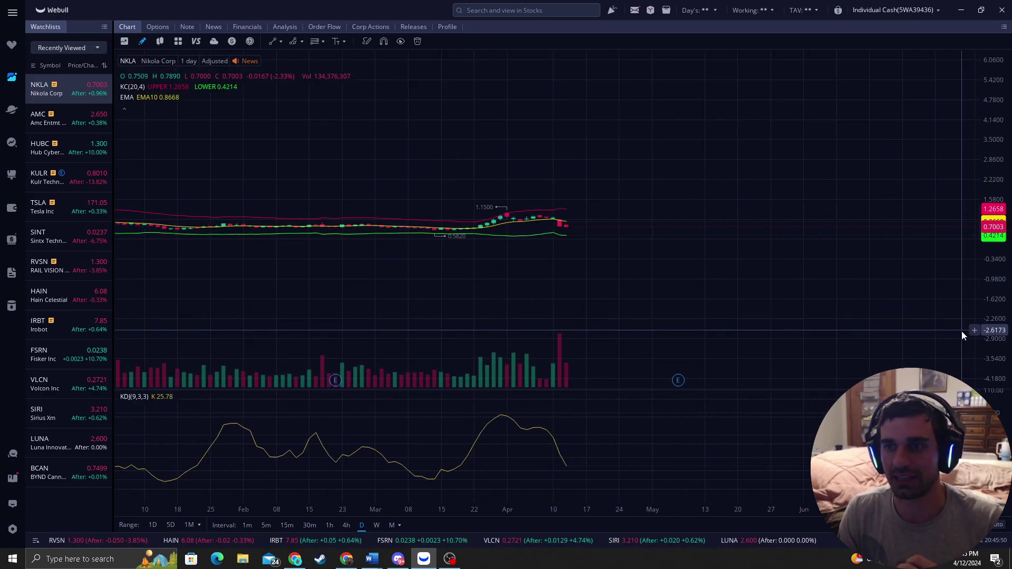
scroll(649, 279, up, 3)
scroll(649, 280, up, 3)
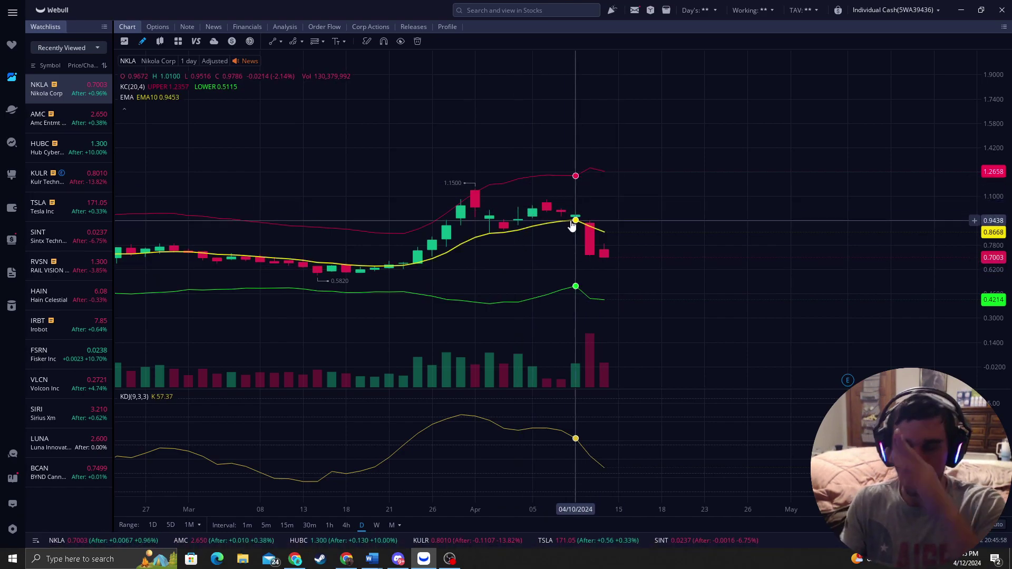
scroll(578, 215, down, 3)
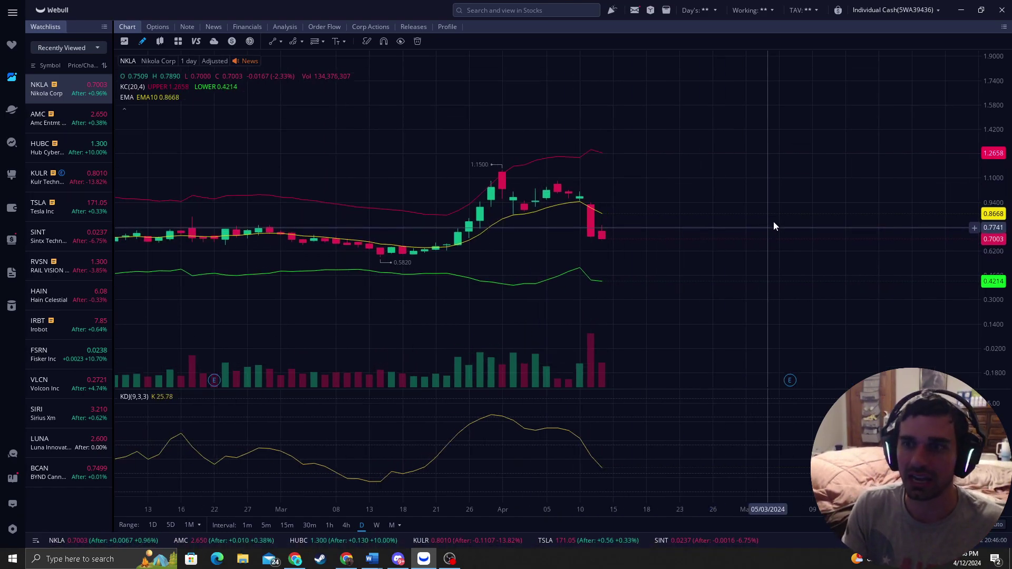
scroll(474, 215, up, 2)
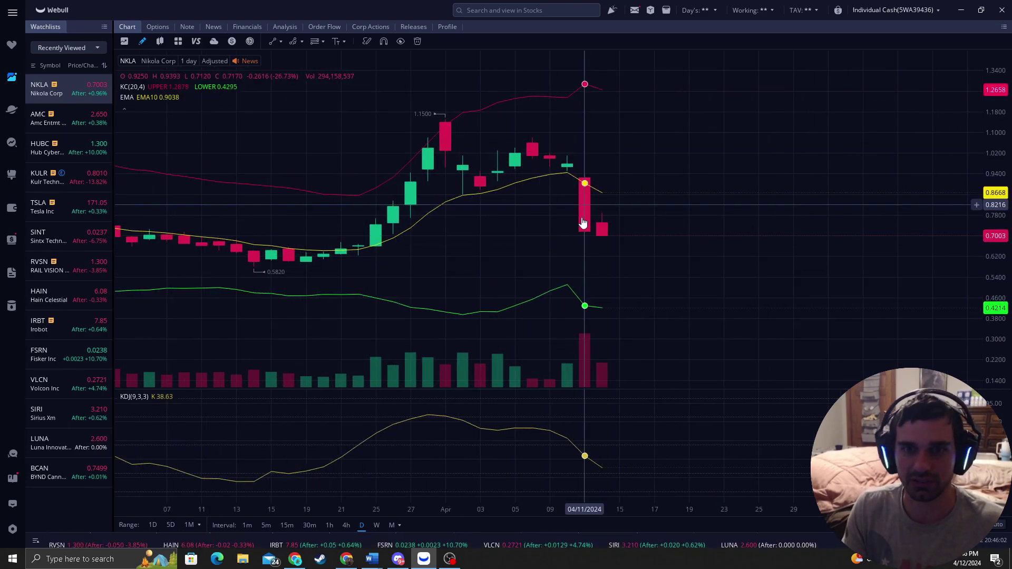
scroll(595, 266, up, 2)
click(398, 559)
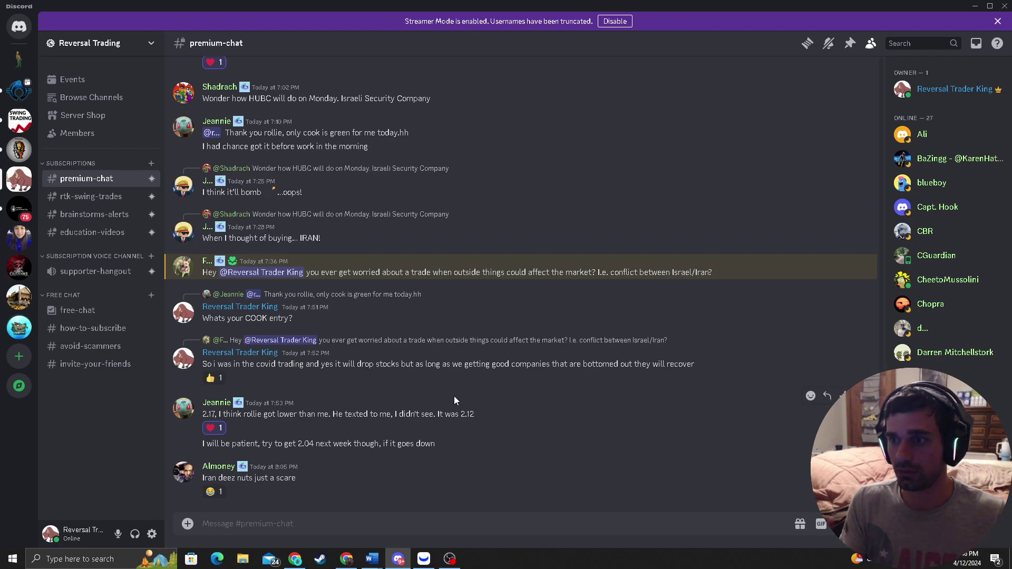
mouse_move(443, 352)
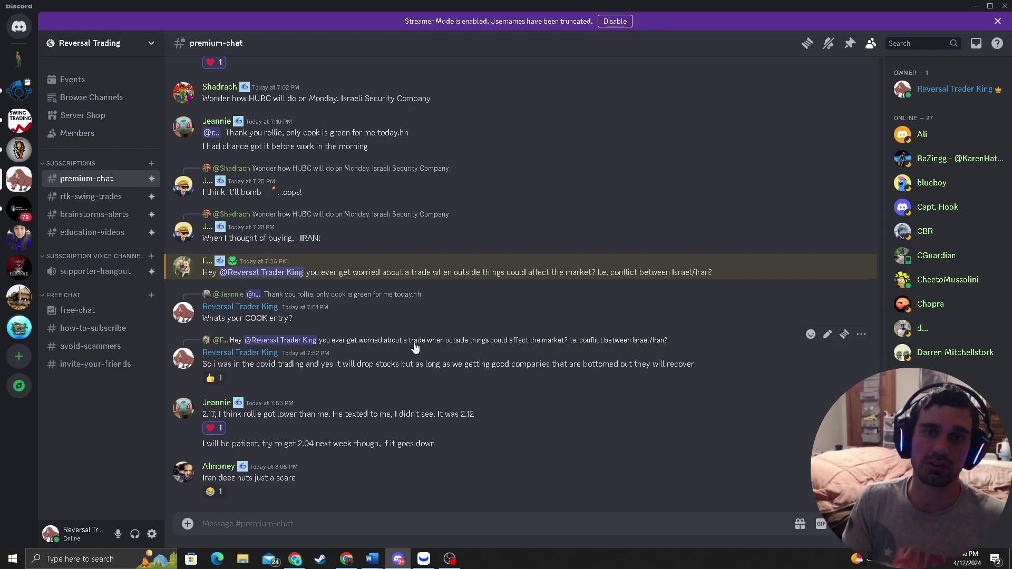
mouse_move(401, 328)
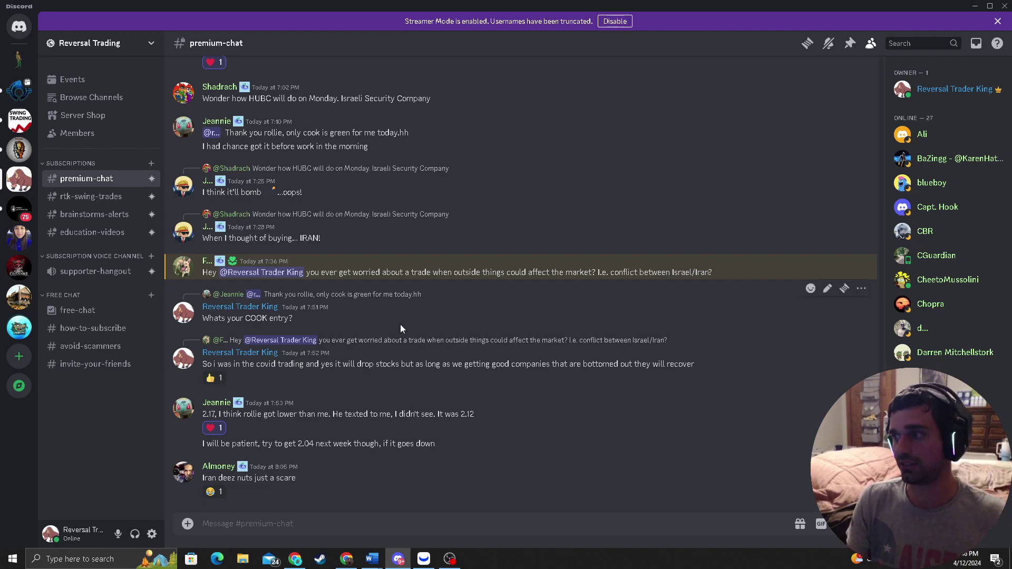
- Browse #rtk-swing-trades (SIRI limit order), #brainstorms-alerts and #education-videos, then return to Webull
click(92, 203)
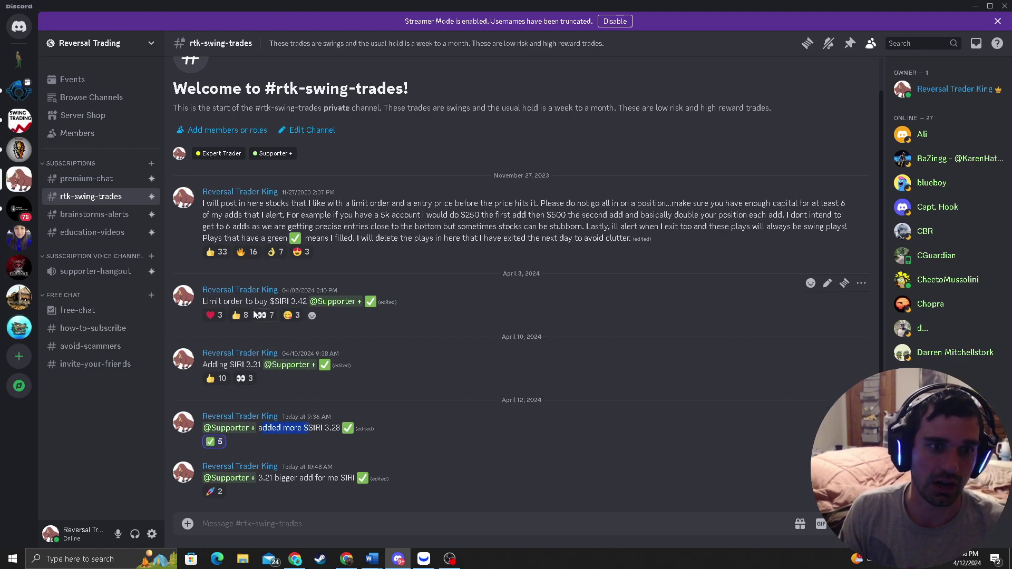
drag(246, 301, 305, 300)
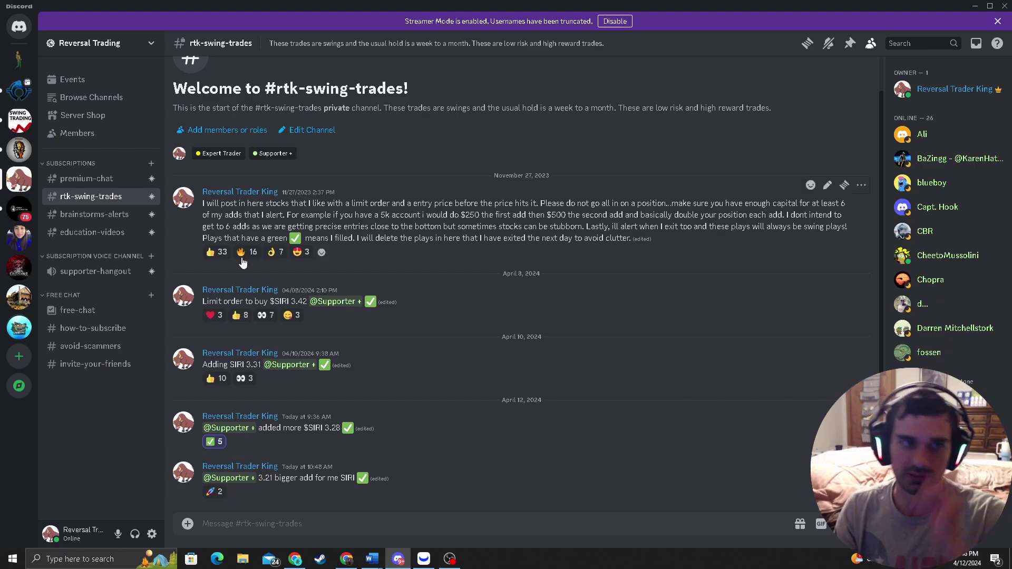
click(104, 216)
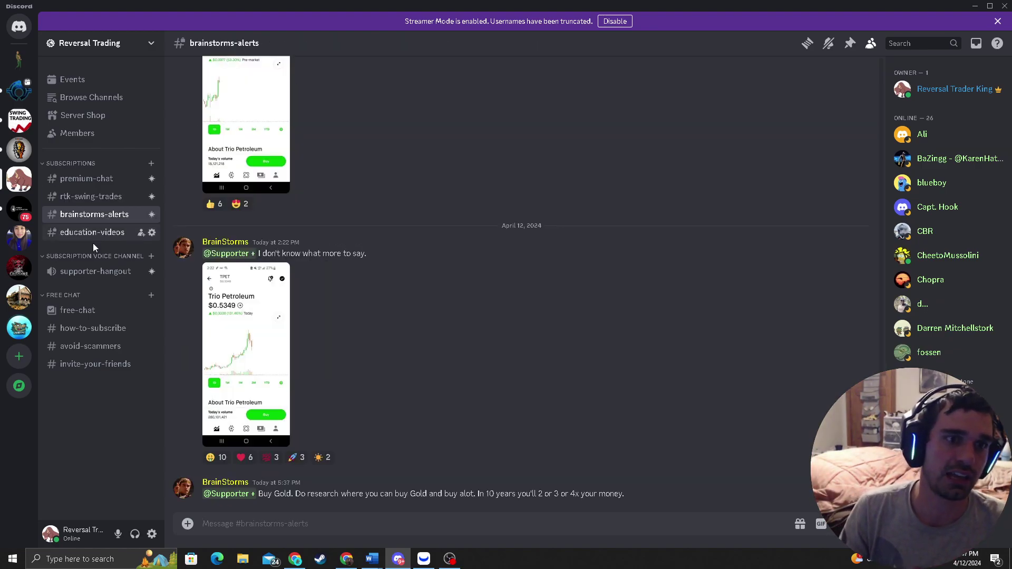
click(81, 234)
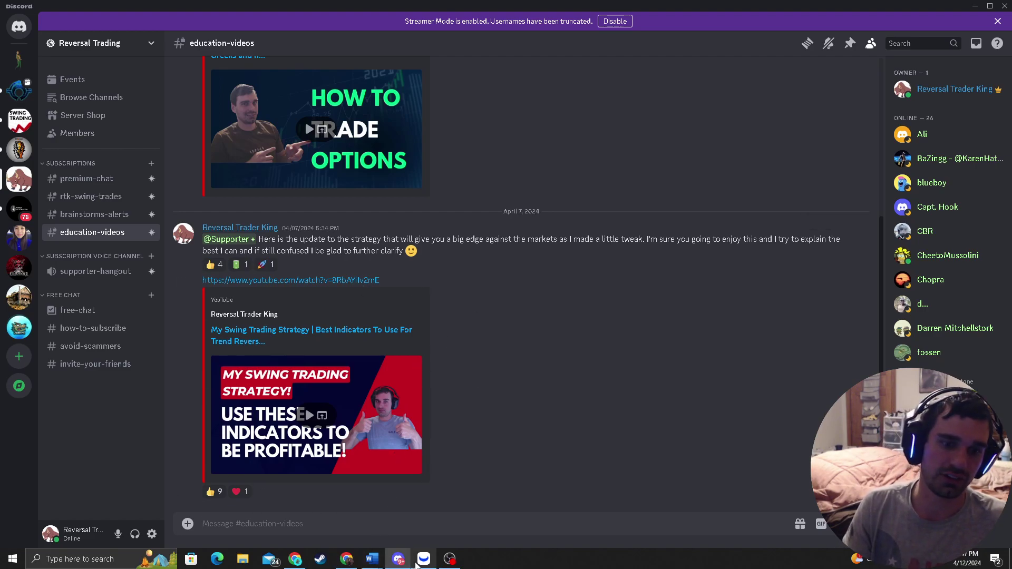
click(423, 559)
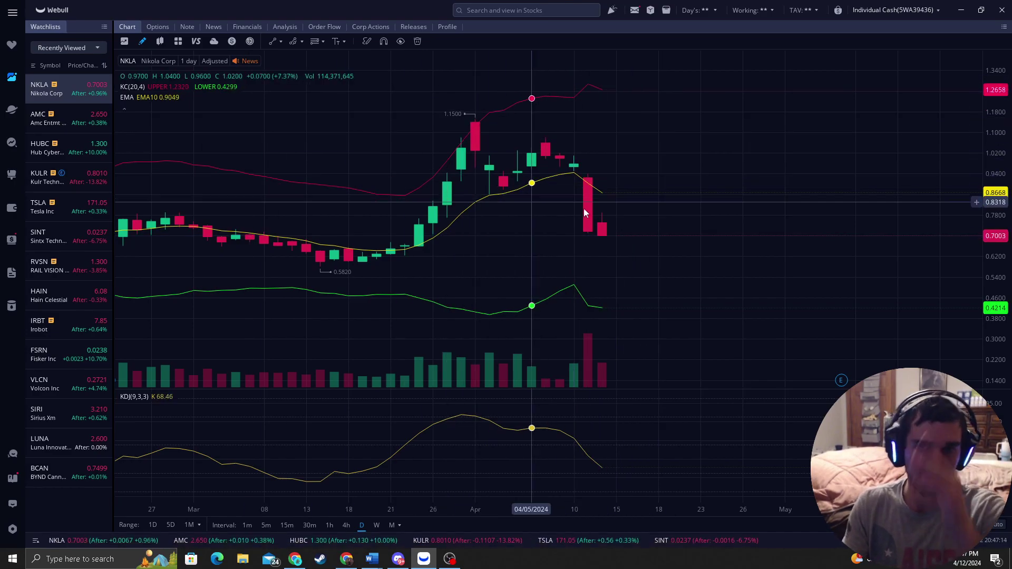
scroll(656, 193, down, 1)
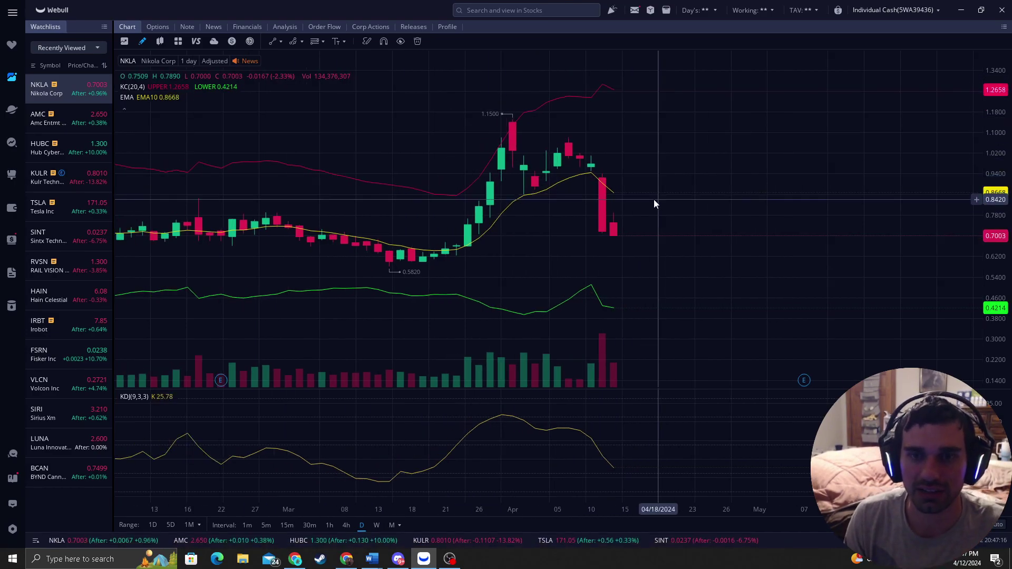
scroll(653, 203, down, 1)
scroll(653, 203, down, 1)
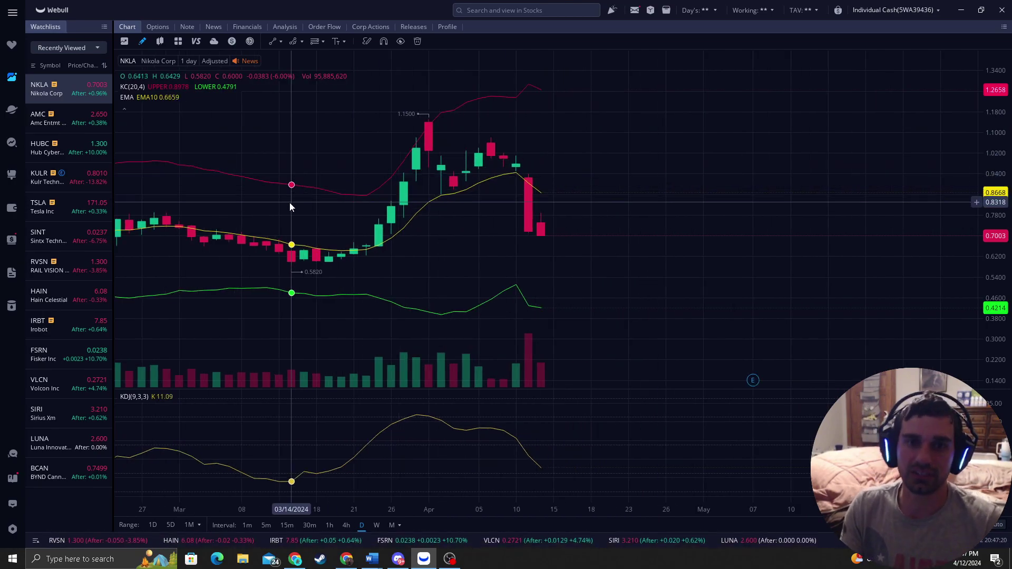
drag(310, 172, 429, 192)
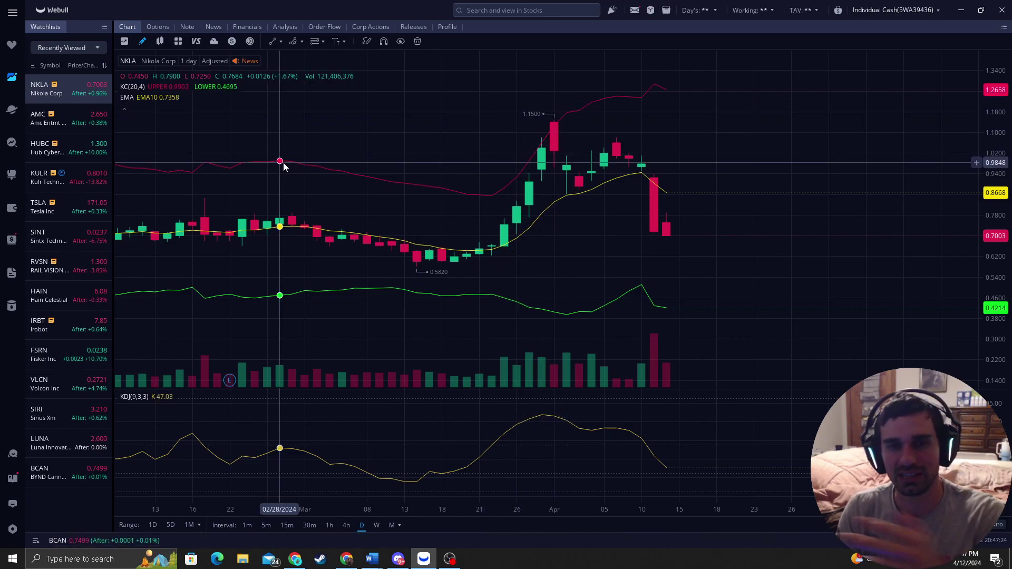
mouse_move(283, 162)
mouse_down()
mouse_move(511, 158)
mouse_move(409, 145)
mouse_move(619, 110)
mouse_move(609, 152)
mouse_up()
mouse_move(778, 187)
mouse_down()
mouse_move(548, 193)
mouse_move(585, 199)
mouse_up()
scroll(565, 265, up, 1)
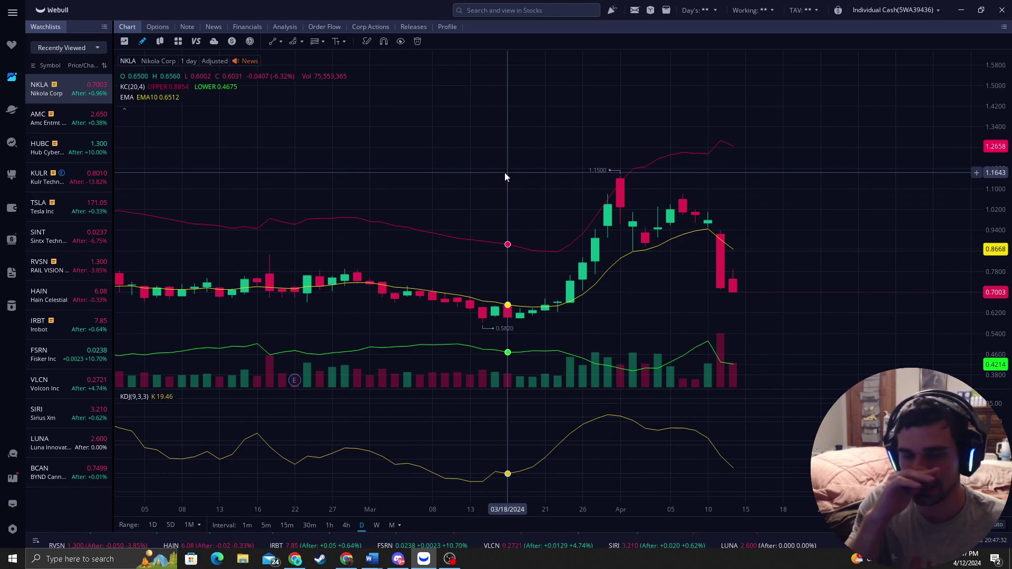
drag(696, 194, 443, 185)
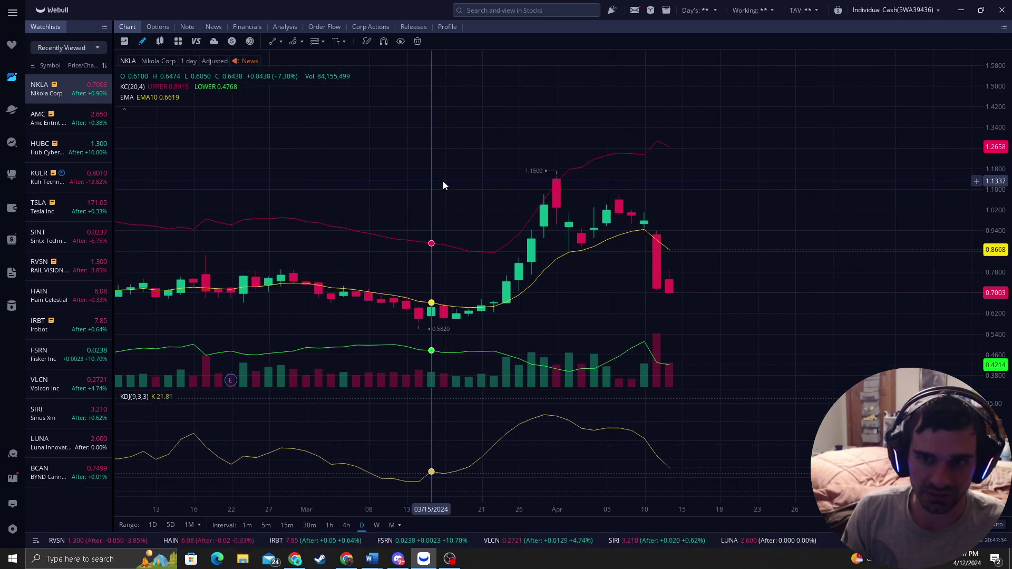
drag(699, 207, 670, 197)
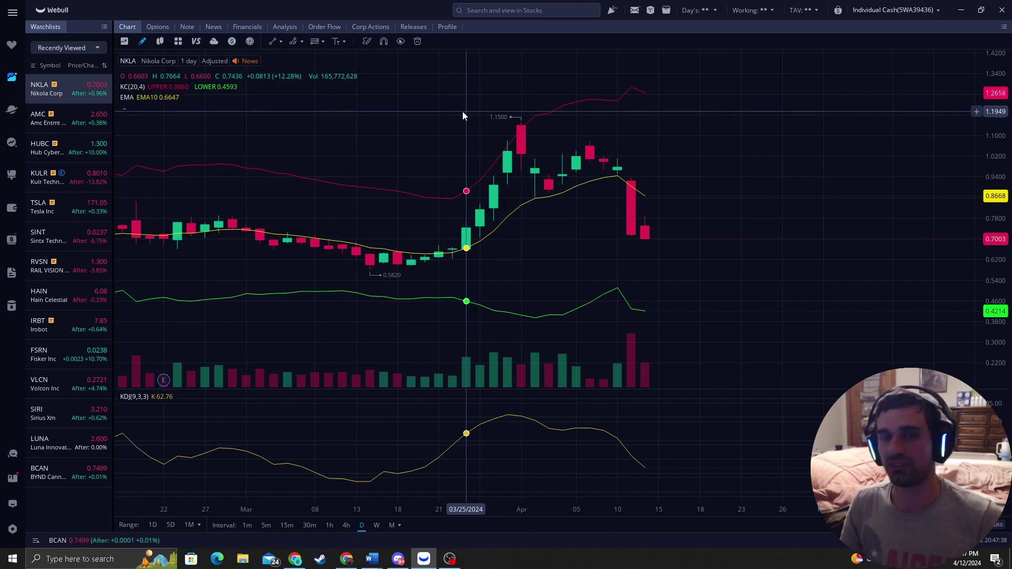
click(398, 559)
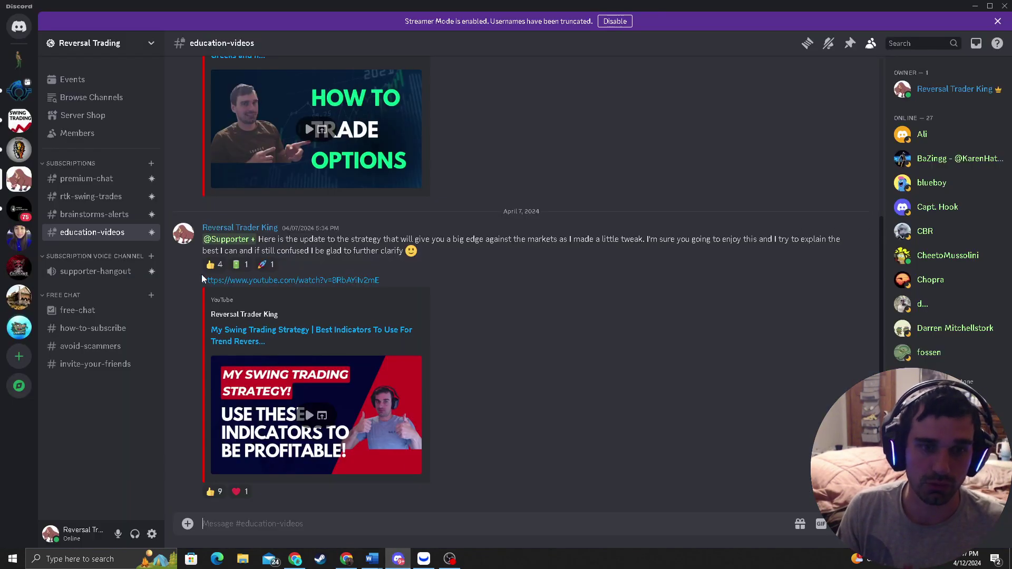
click(71, 179)
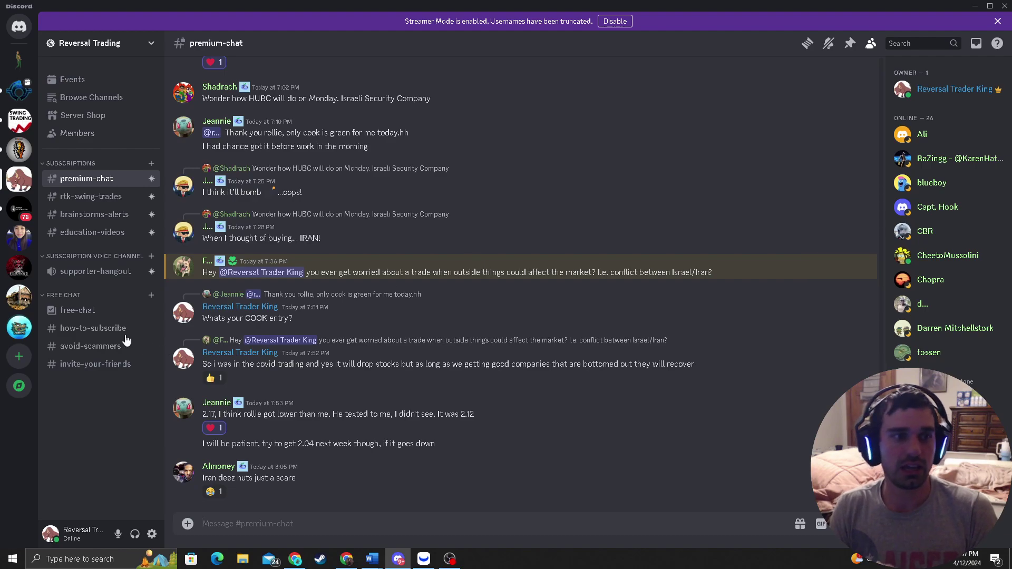
click(87, 310)
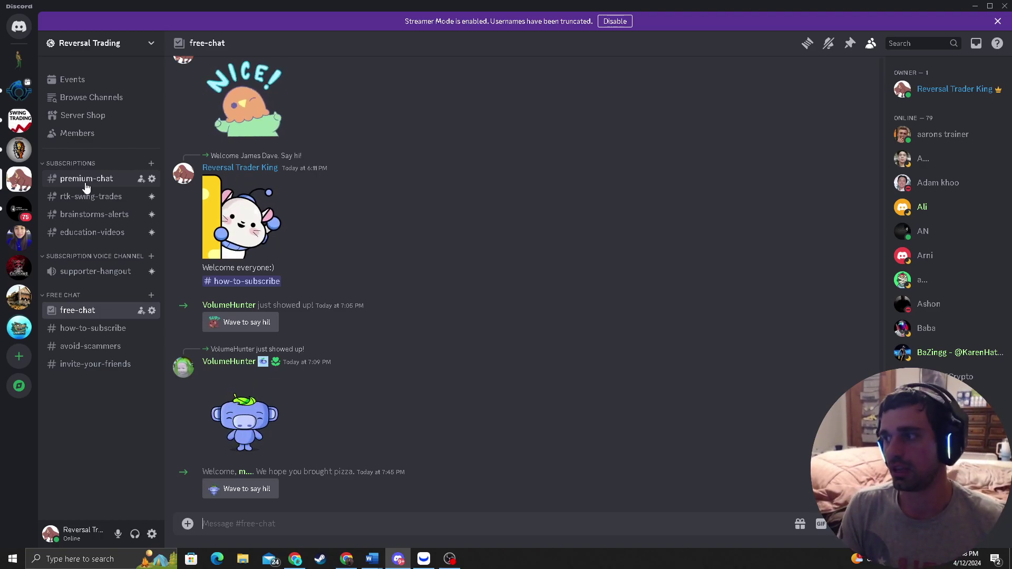
click(87, 181)
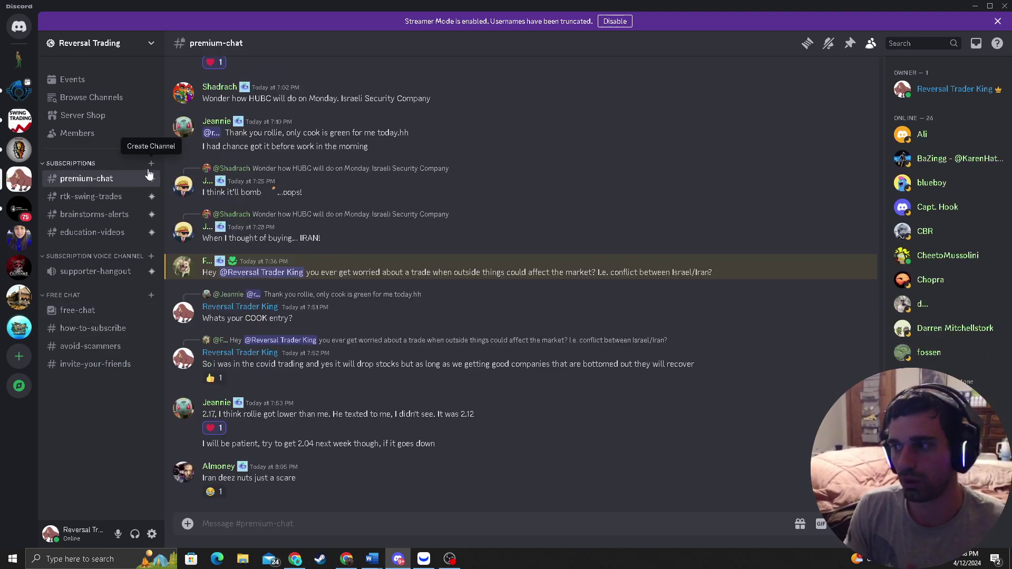
click(83, 310)
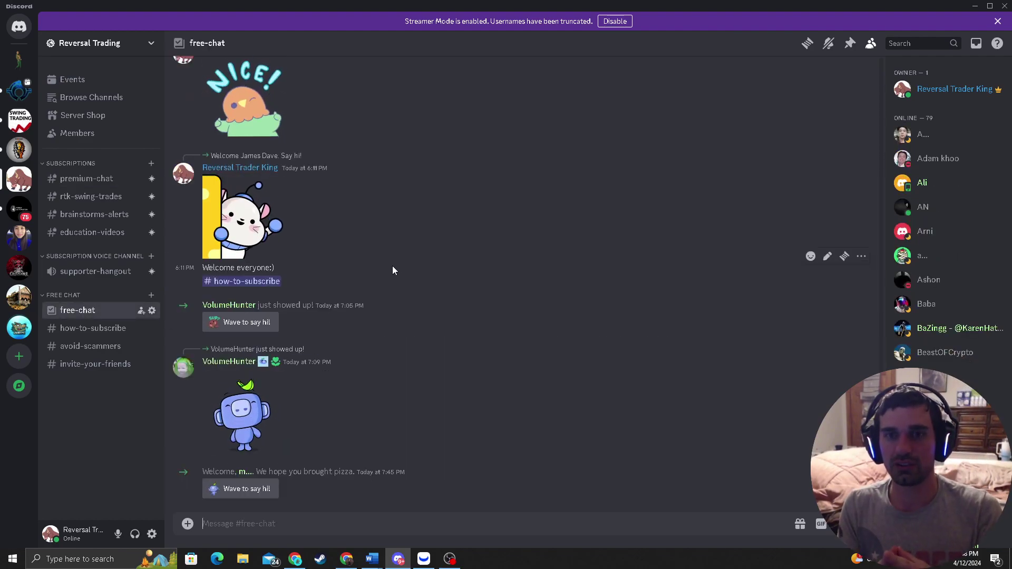
click(424, 559)
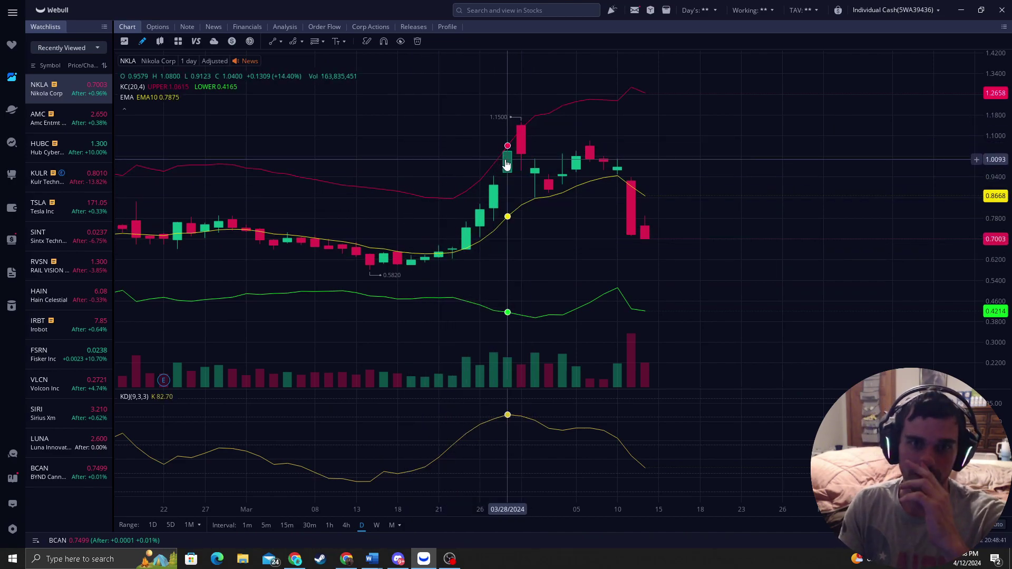
scroll(545, 161, up, 3)
scroll(473, 193, up, 5)
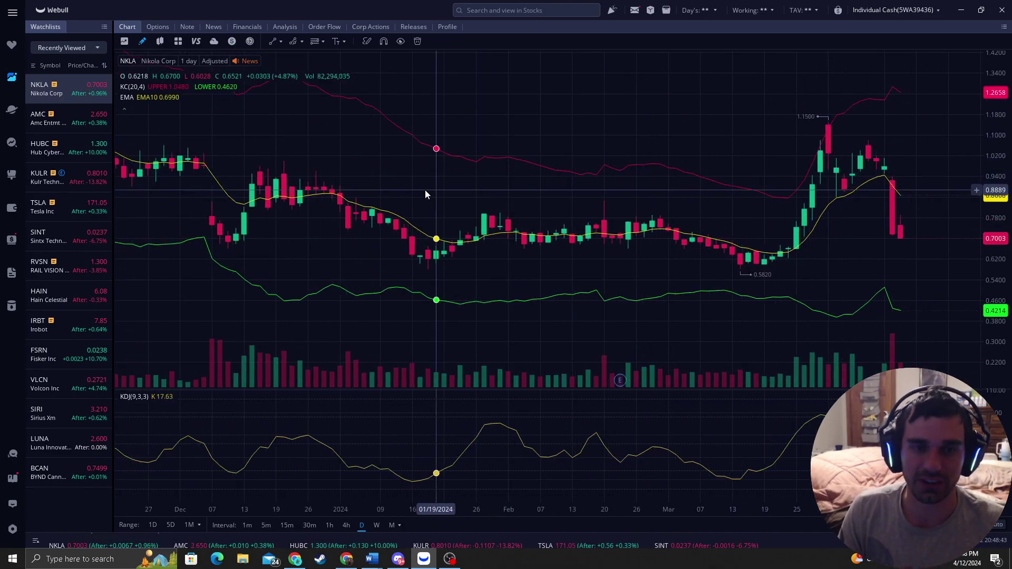
scroll(425, 188, up, 3)
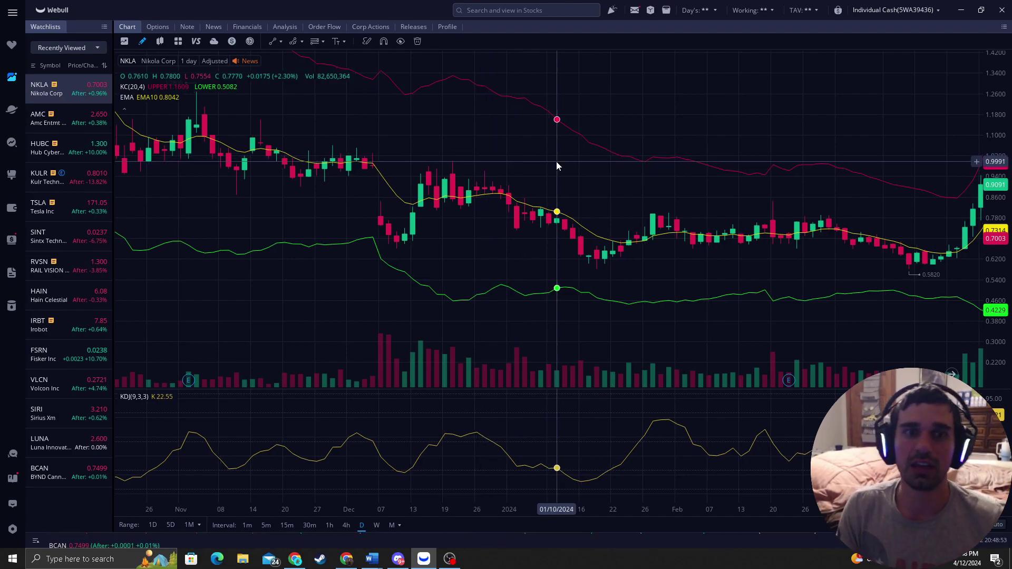
scroll(556, 162, up, 3)
drag(663, 178, 570, 214)
drag(634, 231, 632, 219)
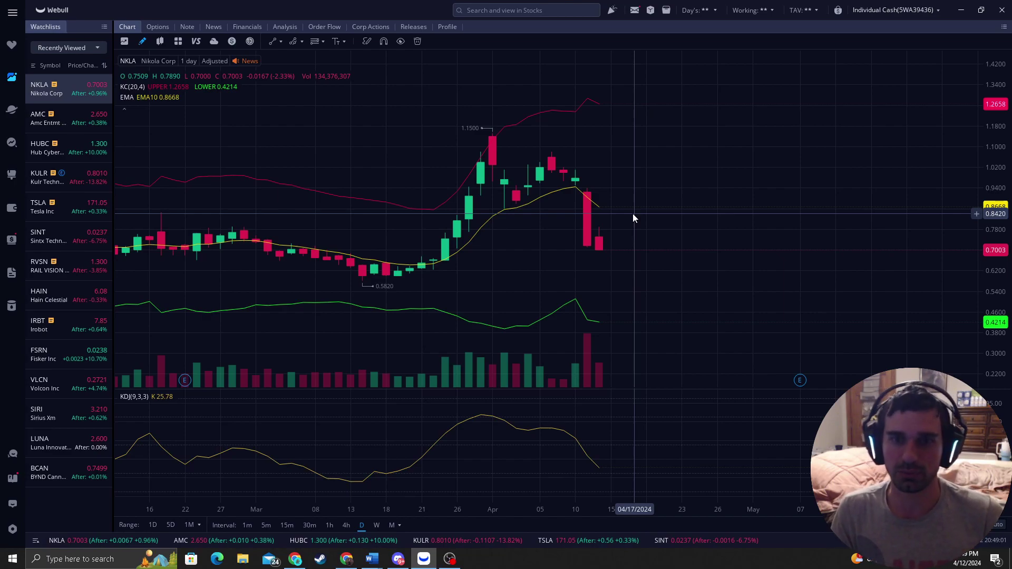
scroll(477, 246, down, 2)
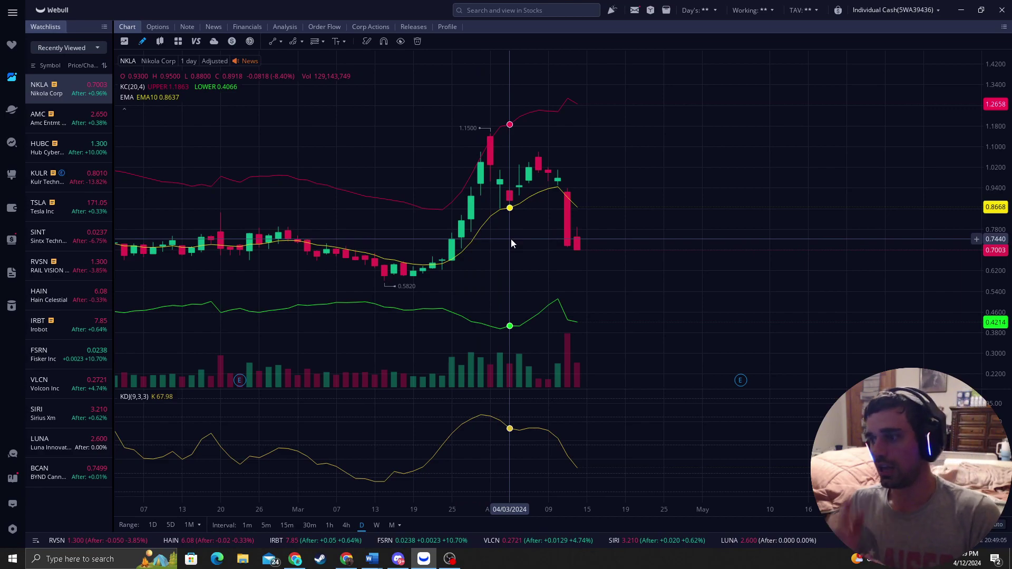
click(397, 559)
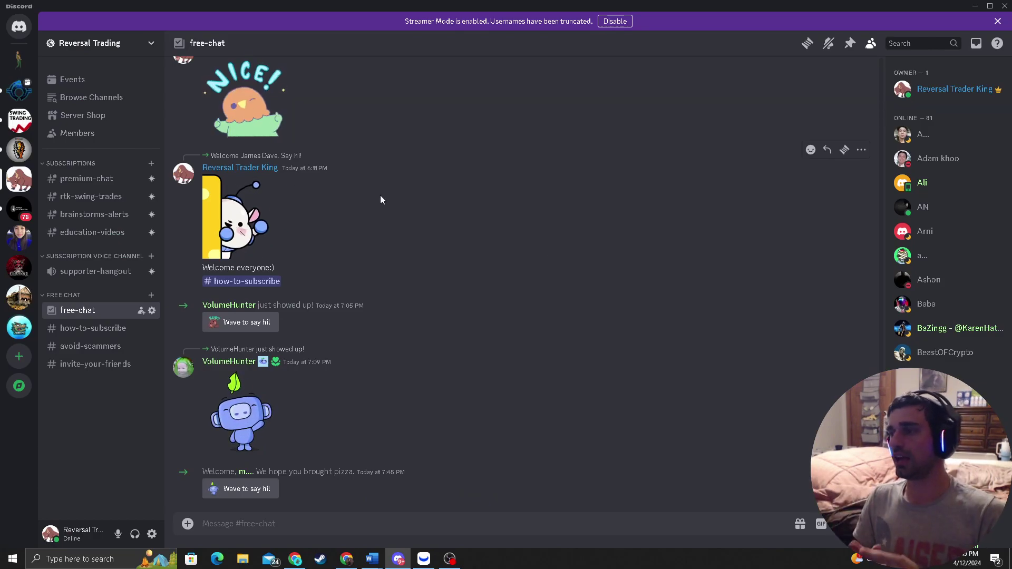
key(alt+Tab)
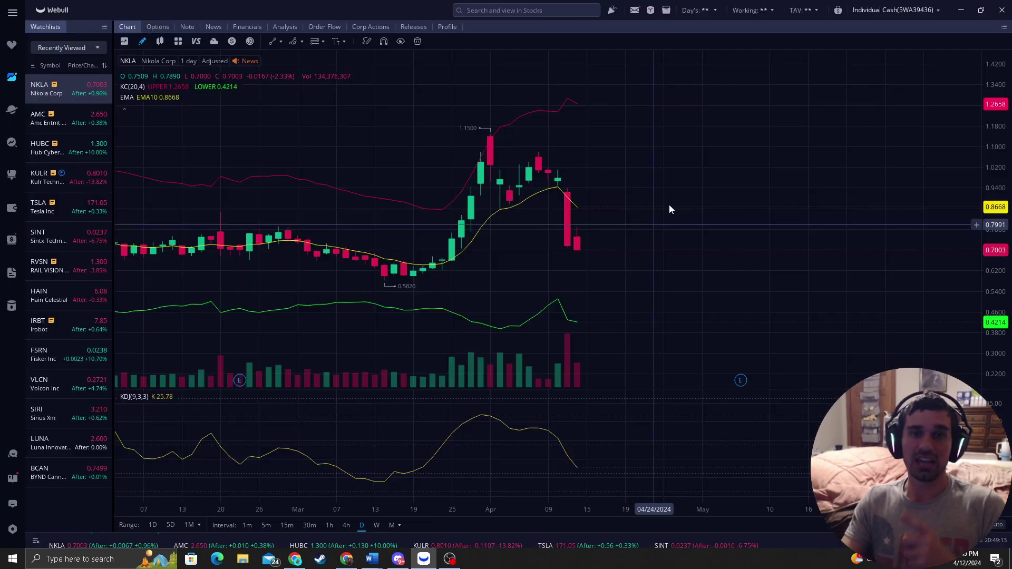
scroll(490, 174, up, 3)
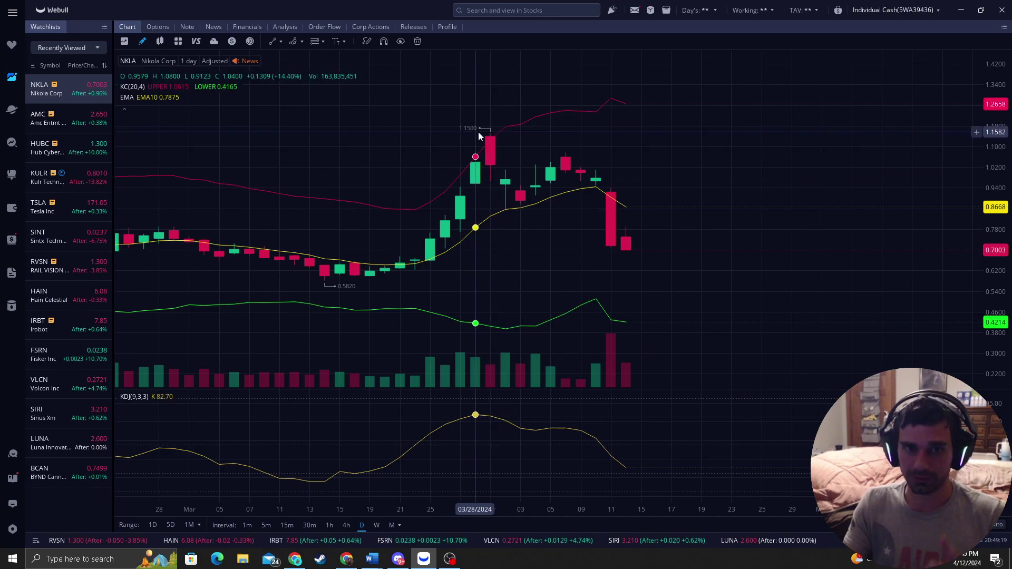
scroll(500, 116, up, 1)
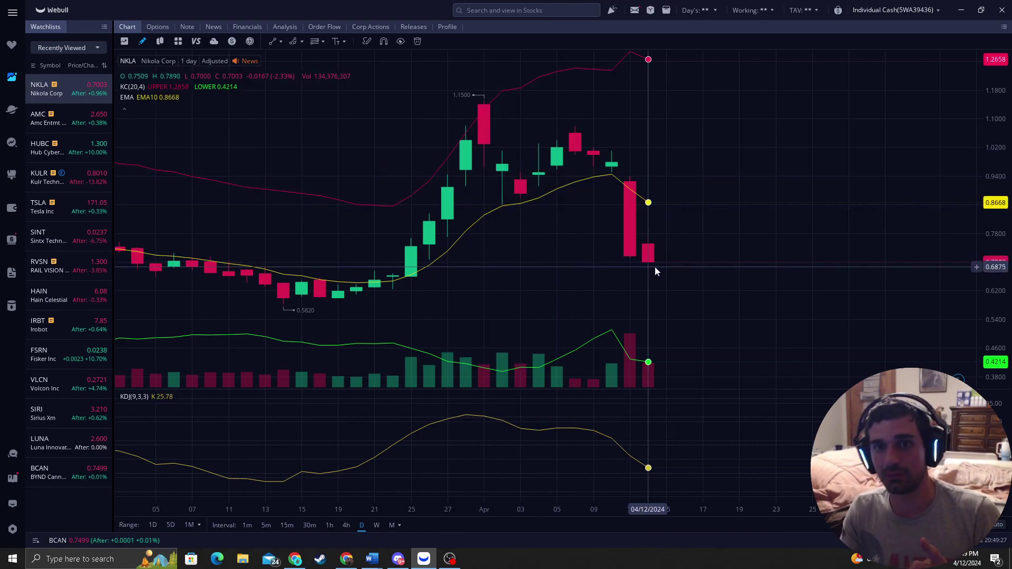
drag(655, 267, 644, 249)
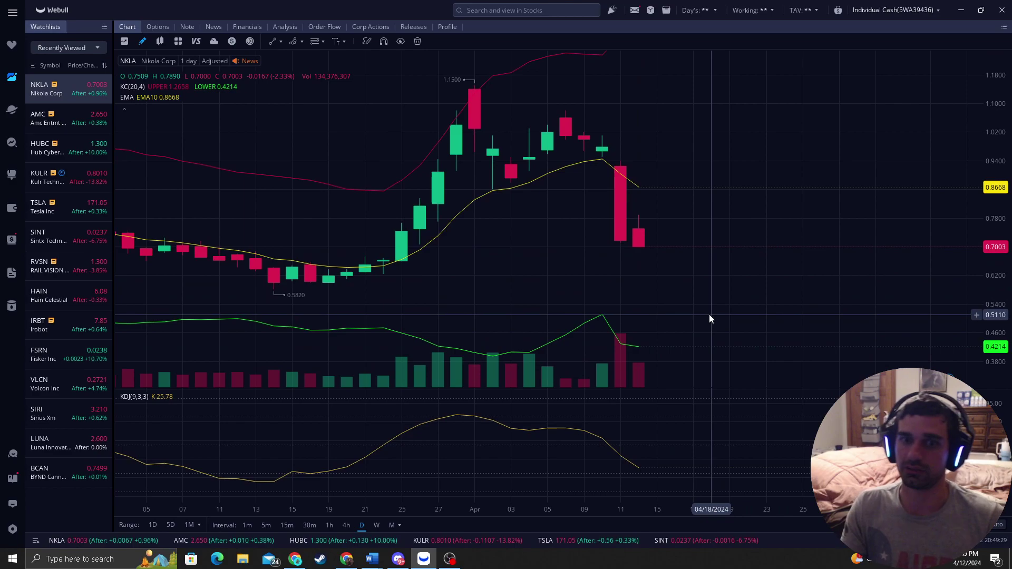
drag(709, 316, 667, 300)
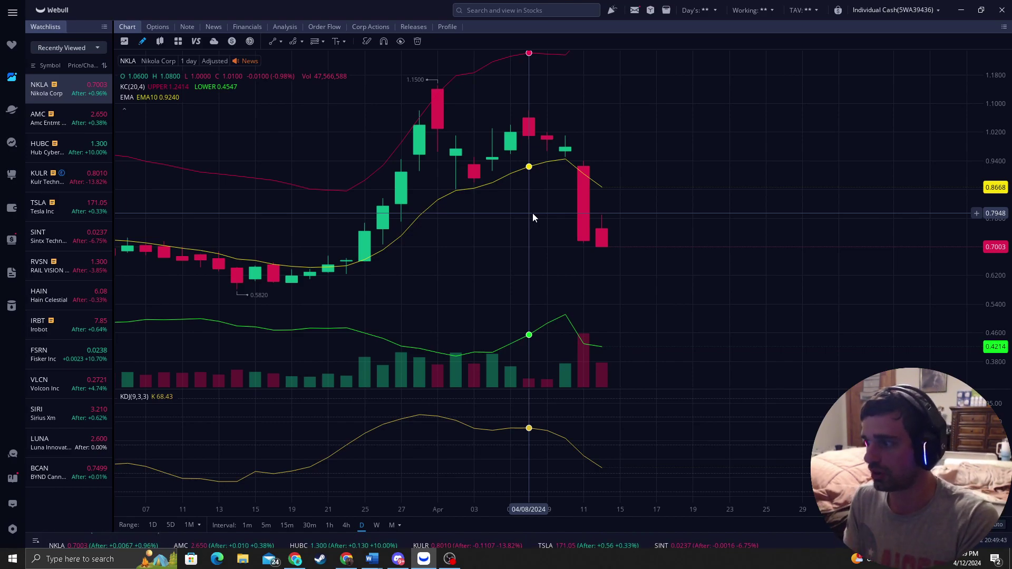
scroll(530, 210, down, 3)
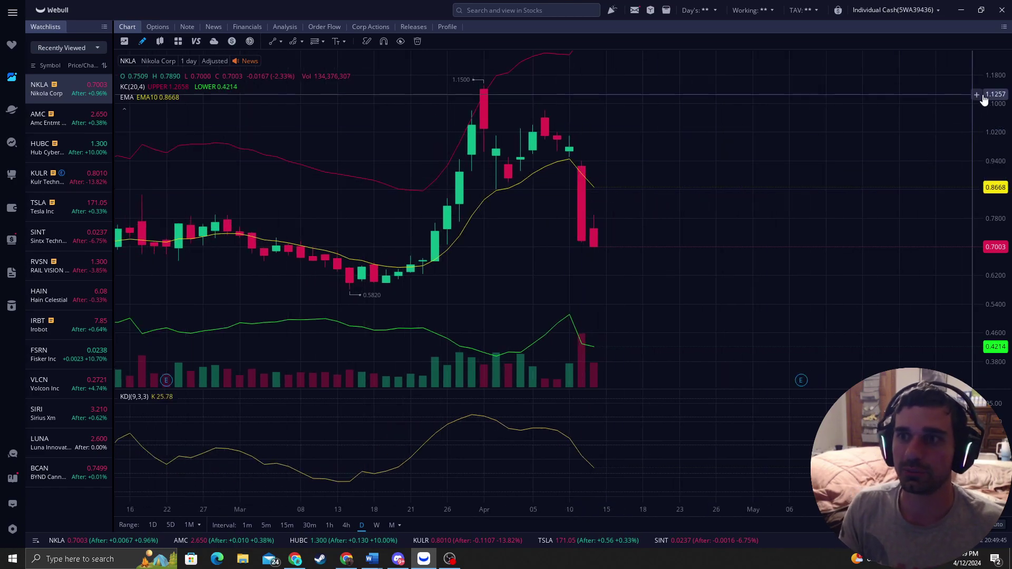
drag(998, 99, 1002, 125)
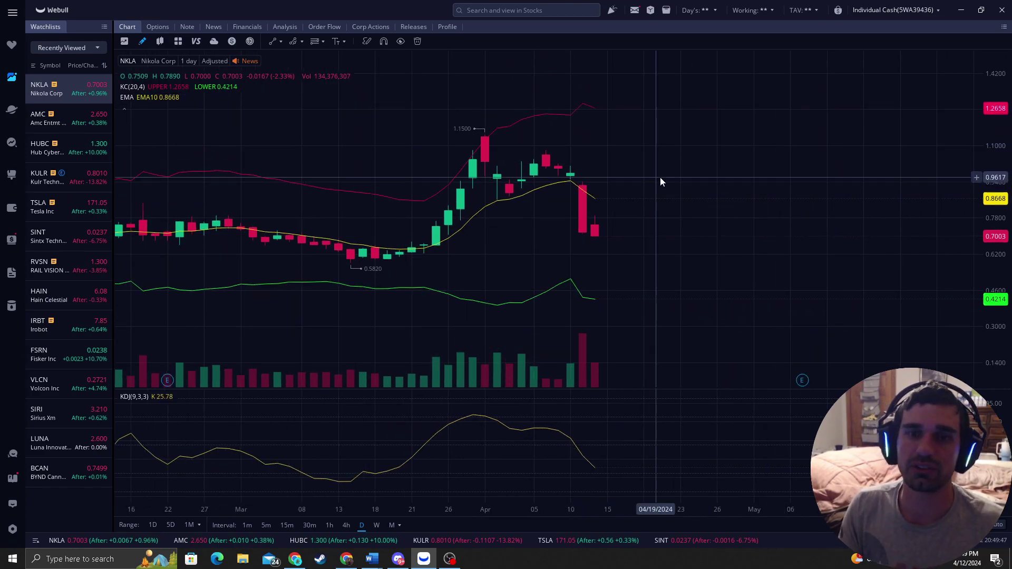